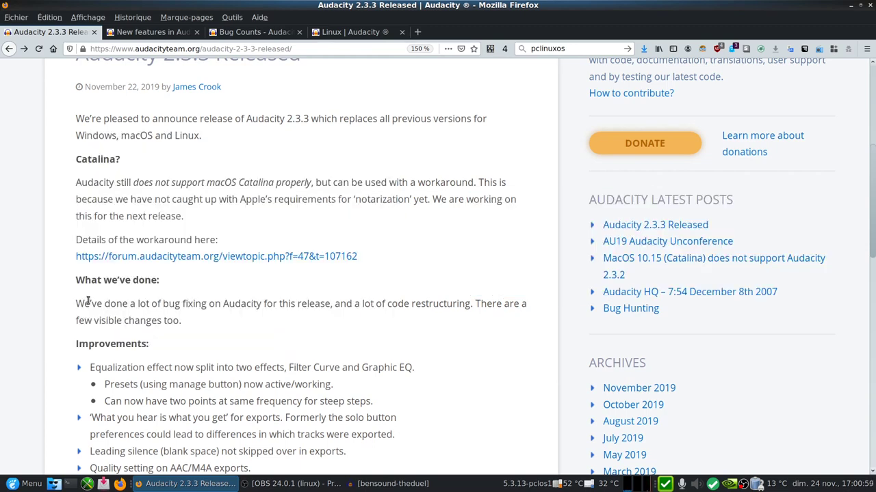
Step: Read the improvements and bug fixes listed in the Audacity 2.3.3 release announcement
scroll(87, 301, "down", 2)
scroll(88, 304, "down", 3)
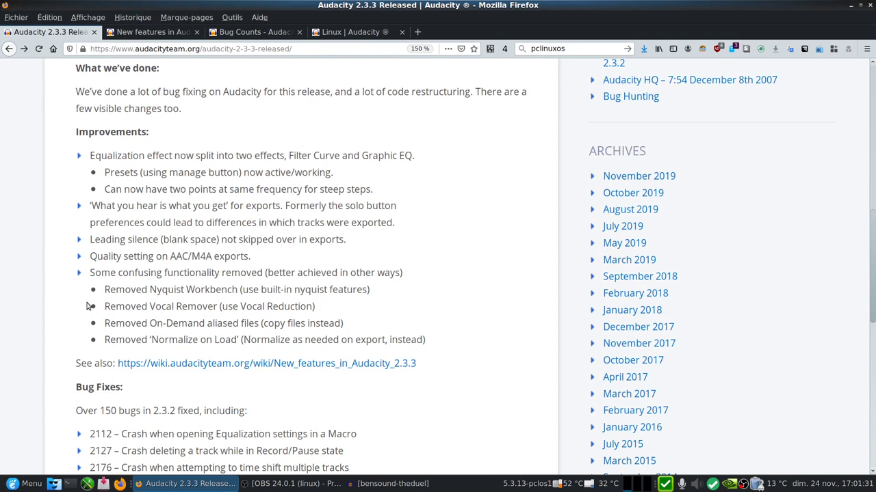
scroll(41, 290, "down", 3)
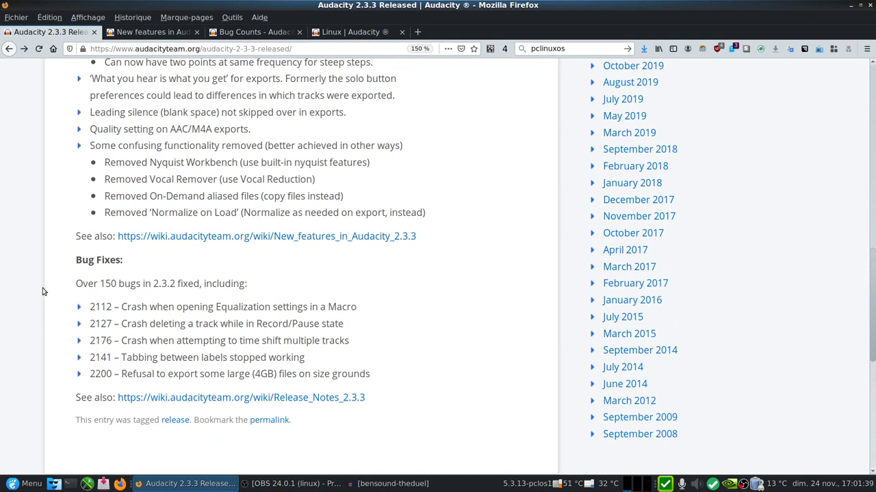
Step: Open the New features in Audacity 2.3.3 wiki page and read its maintenance release section
left_click(137, 35)
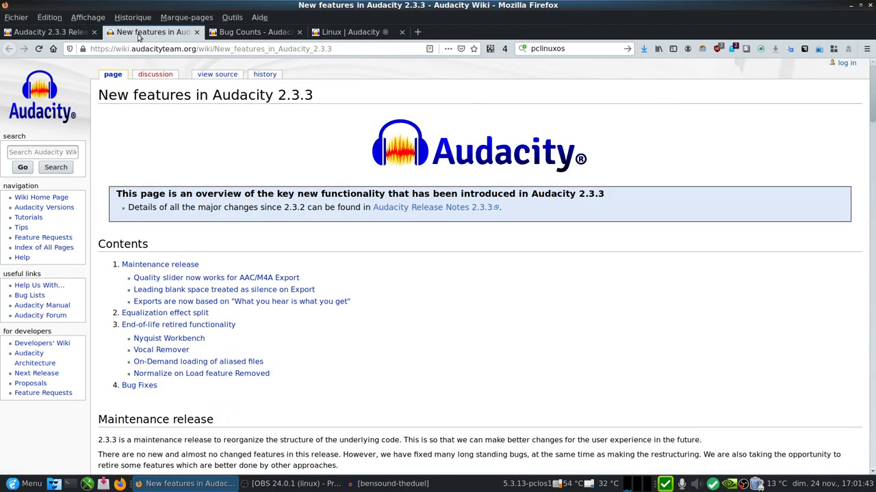
scroll(468, 353, "down", 3)
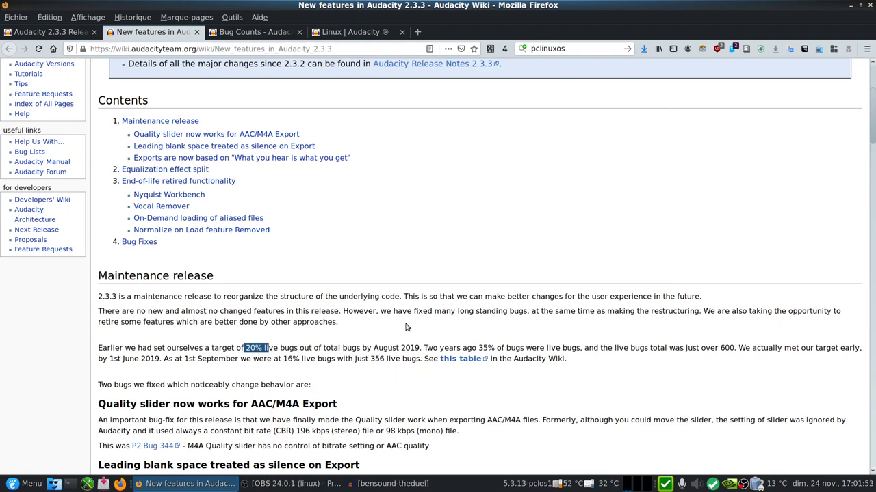
scroll(407, 290, "down", 2)
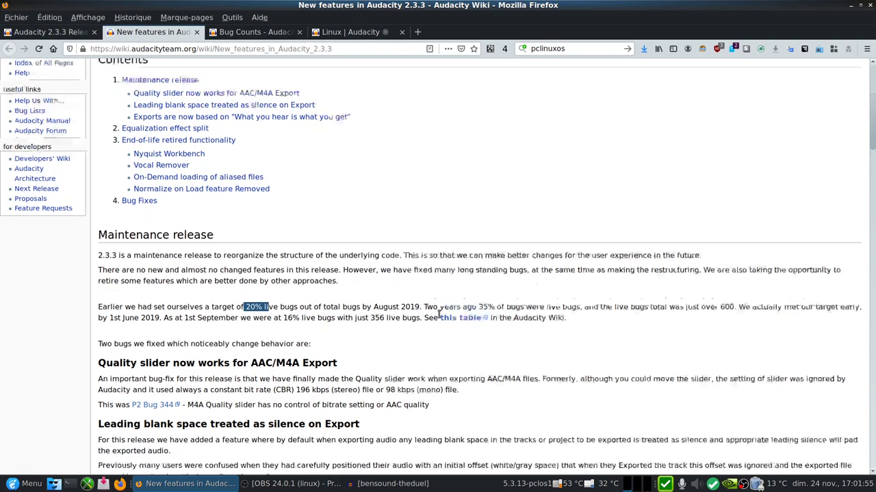
left_click(407, 289)
scroll(314, 268, "down", 1)
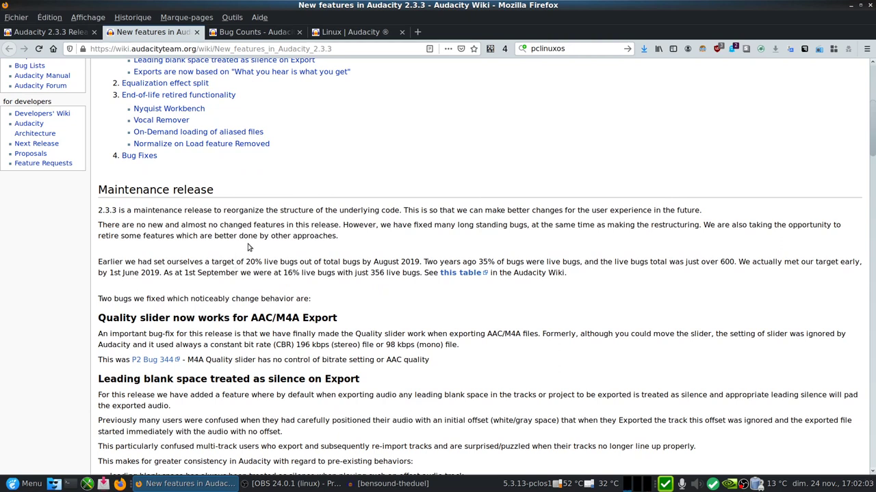
Step: Open the Bug Counts wiki page and compare the highlighted table rows for 1st Jun 2019 and 1st Nov 2019
left_click(262, 31)
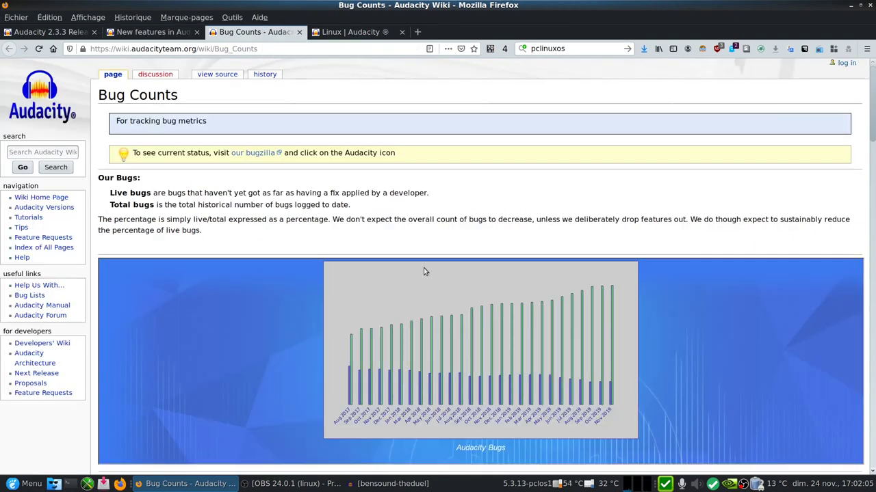
scroll(761, 341, "down", 4)
scroll(729, 340, "down", 1)
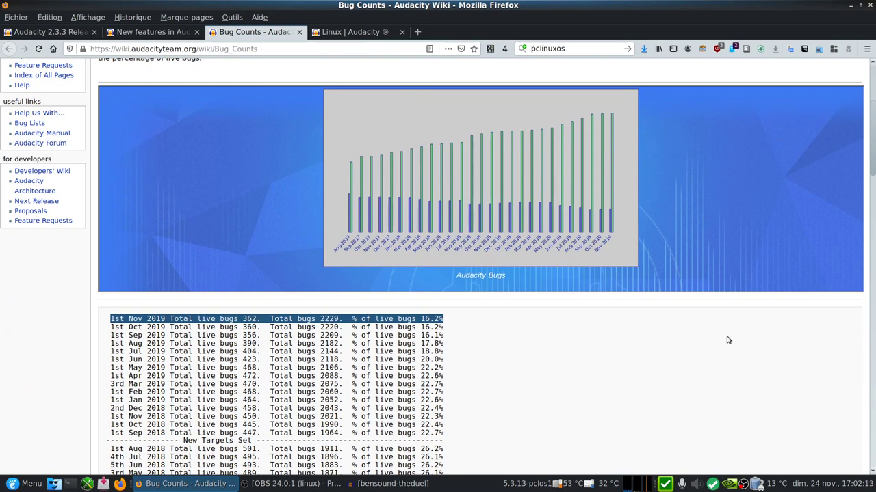
left_click(136, 357)
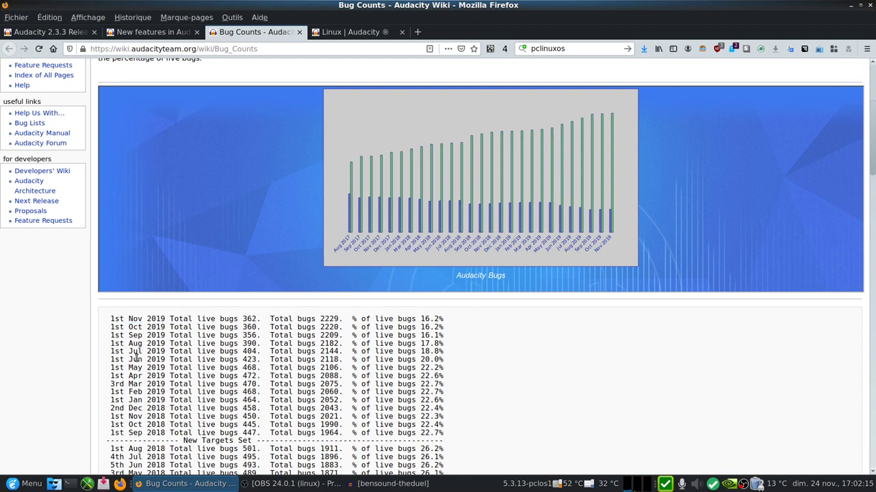
left_click_drag(108, 359, 461, 361)
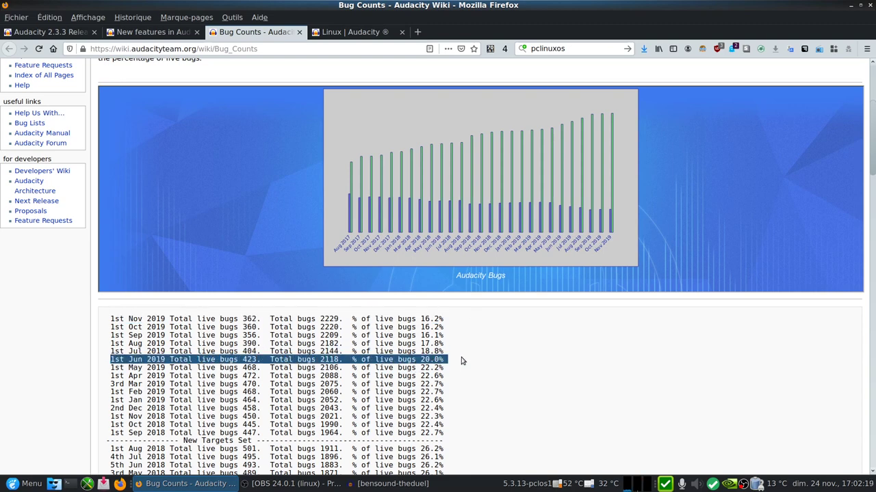
left_click_drag(106, 319, 456, 321)
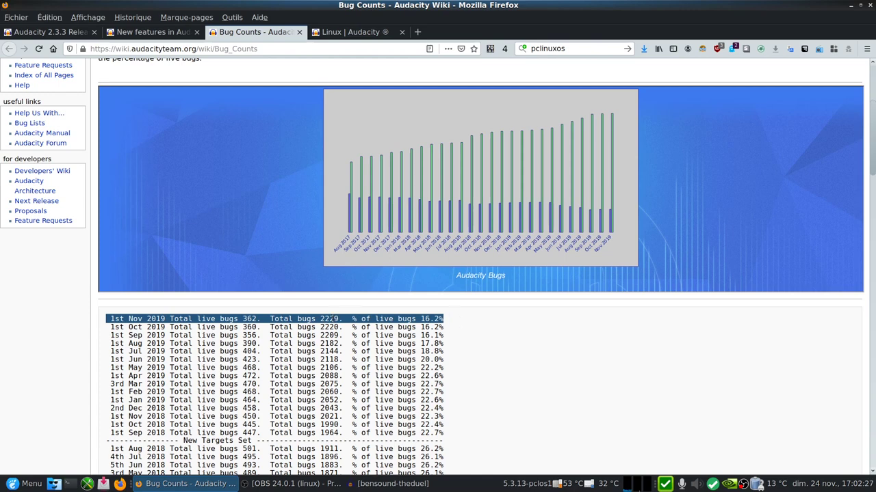
left_click_drag(321, 319, 283, 299)
scroll(465, 297, "up", 5)
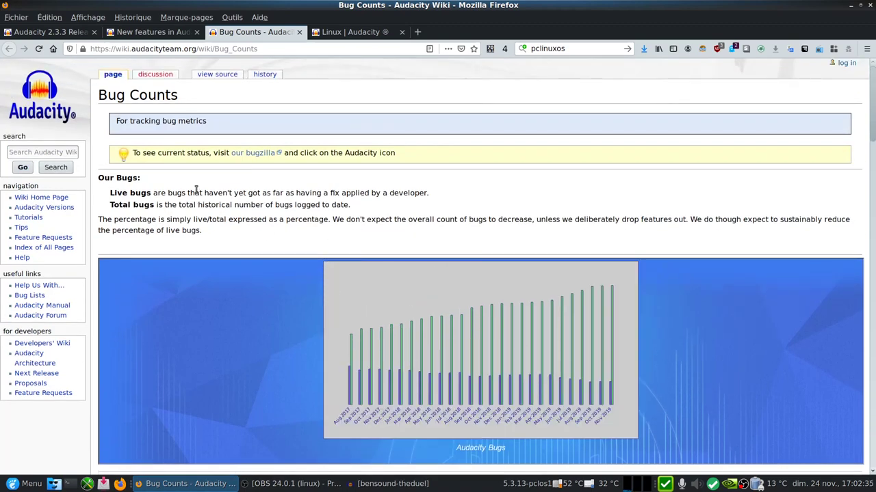
Step: Return to the New features page and read the export changes: AAC/M4A quality slider, leading blank space and "What you hear is what you get"
left_click(149, 34)
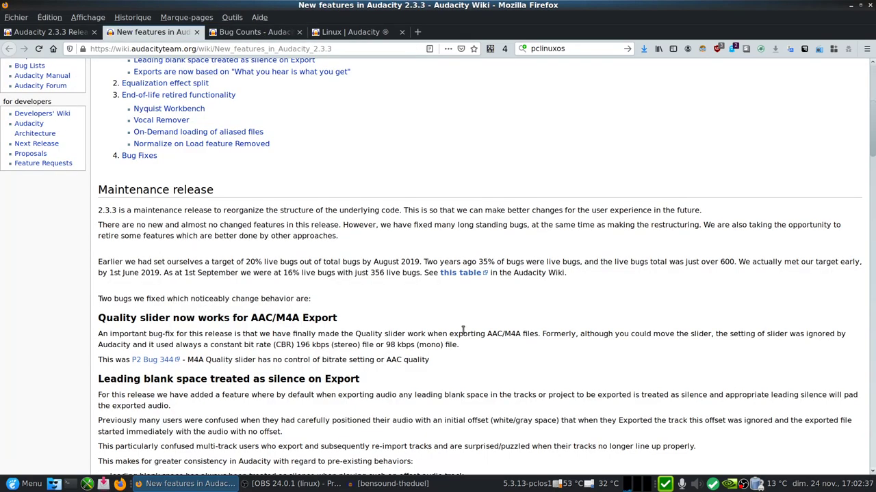
scroll(514, 289, "down", 1)
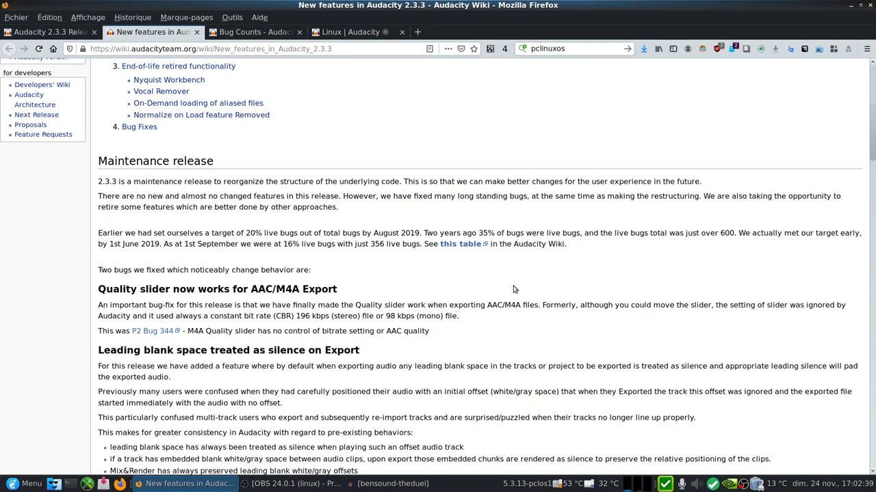
scroll(515, 289, "down", 2)
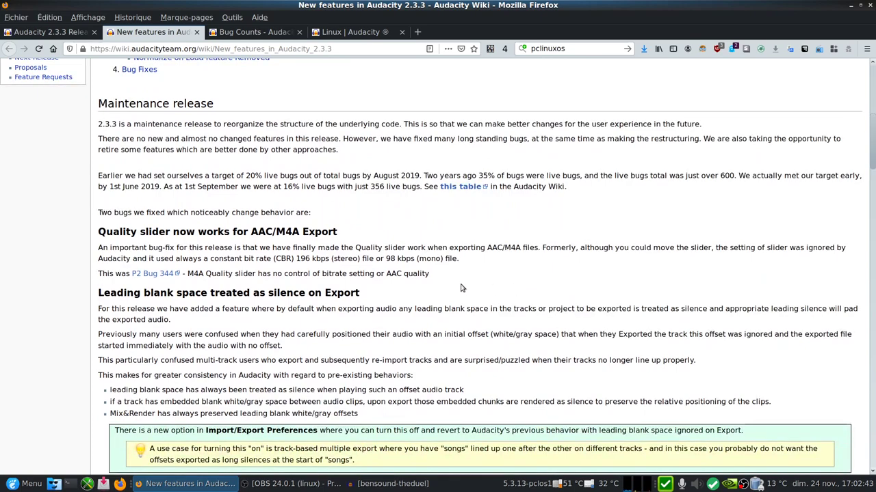
scroll(463, 290, "down", 3)
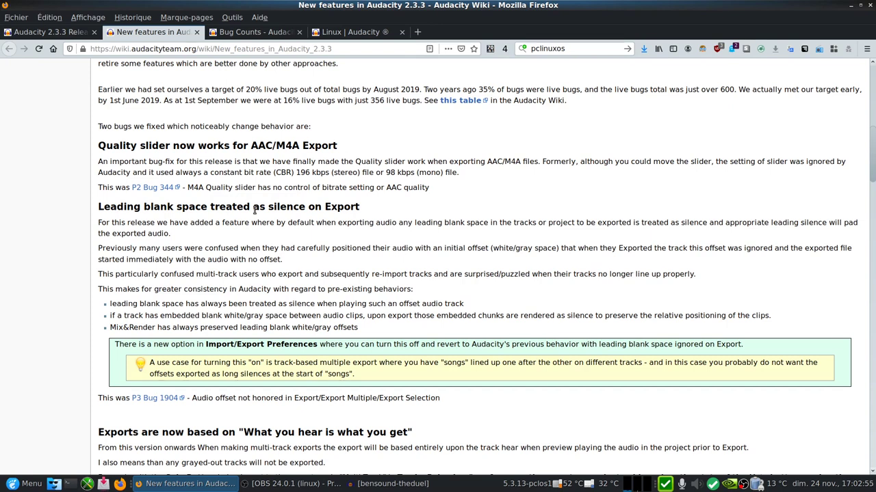
scroll(189, 289, "down", 3)
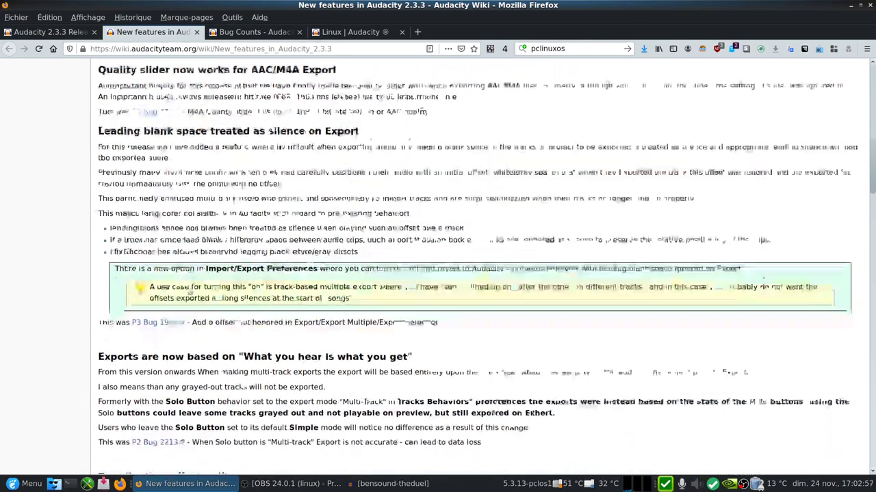
Step: Examine the Equalization effect split section with its Filter Curve and Graphic EQ illustrations
scroll(91, 307, "down", 3)
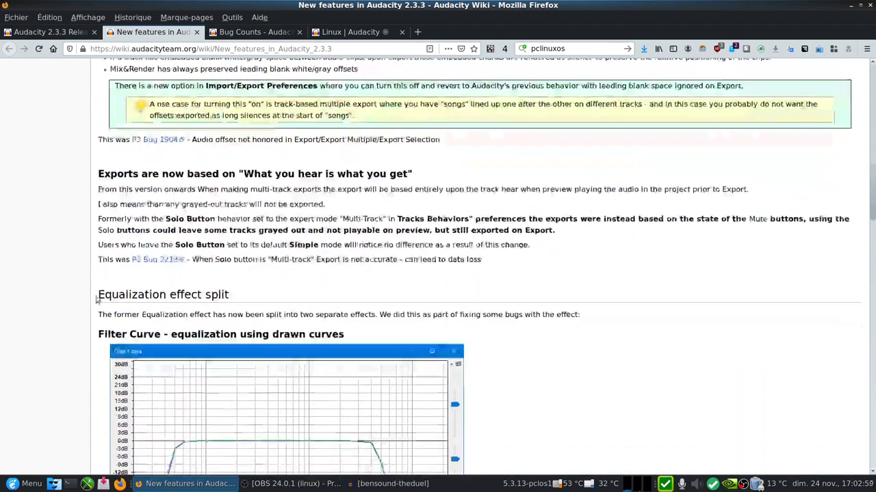
scroll(73, 340, "down", 3)
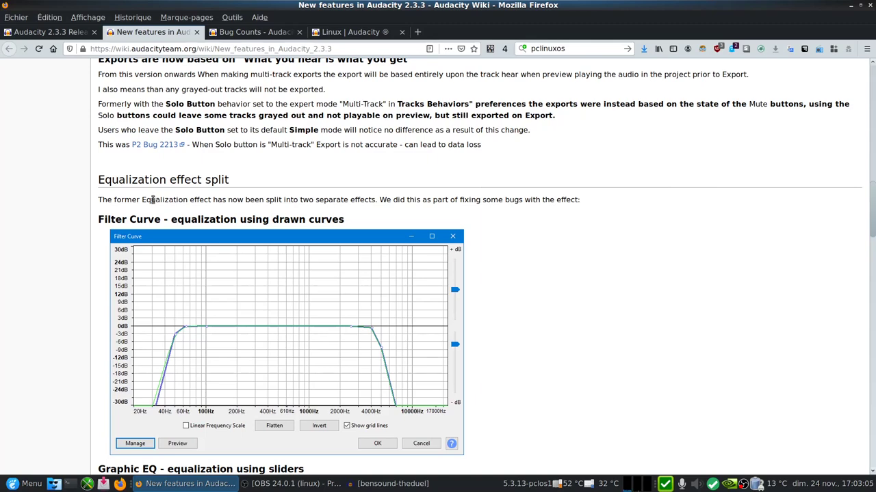
scroll(94, 290, "down", 4)
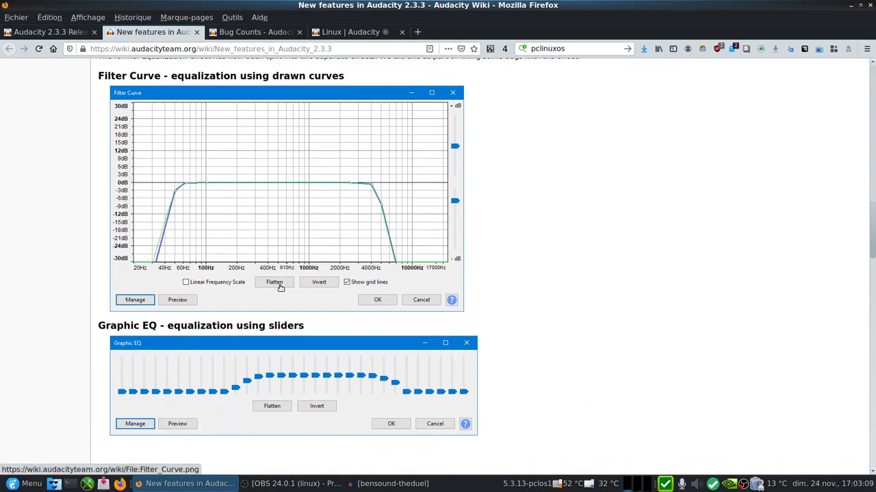
scroll(277, 286, "down", 3)
Step: Read the end-of-life retired functionality section and skim the bug fixes list on the New features page
scroll(258, 276, "down", 4)
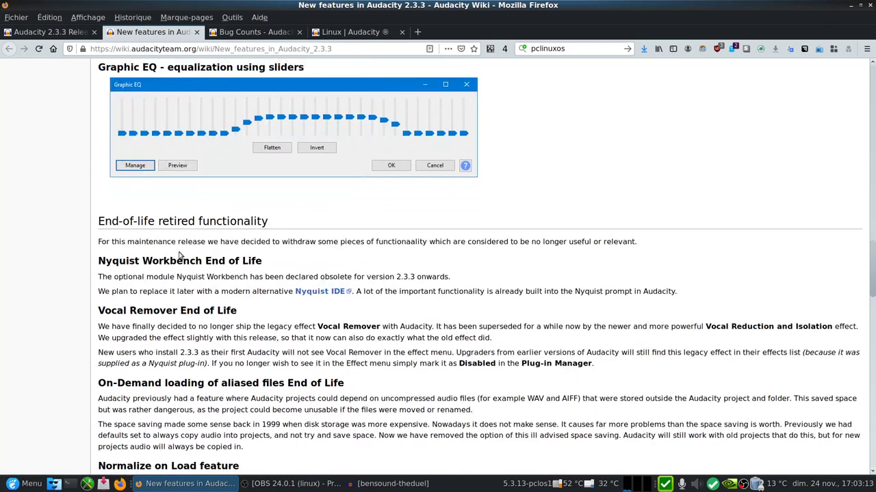
scroll(166, 278, "down", 1)
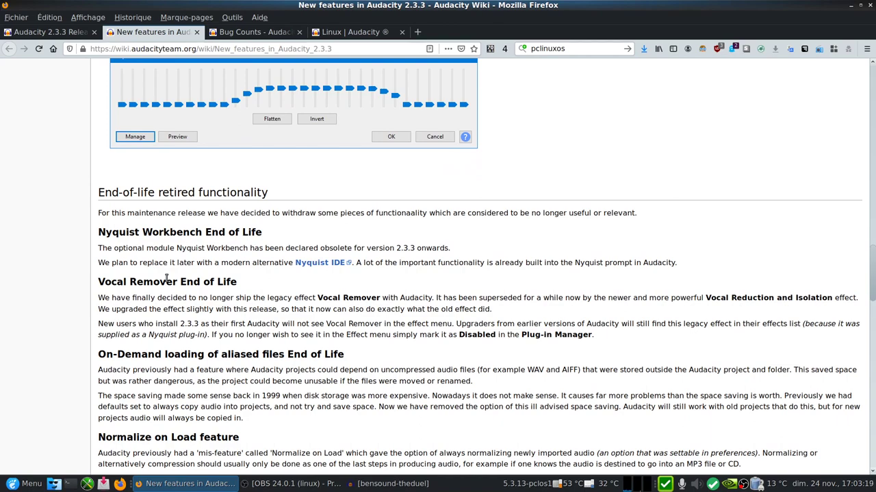
scroll(166, 279, "down", 4)
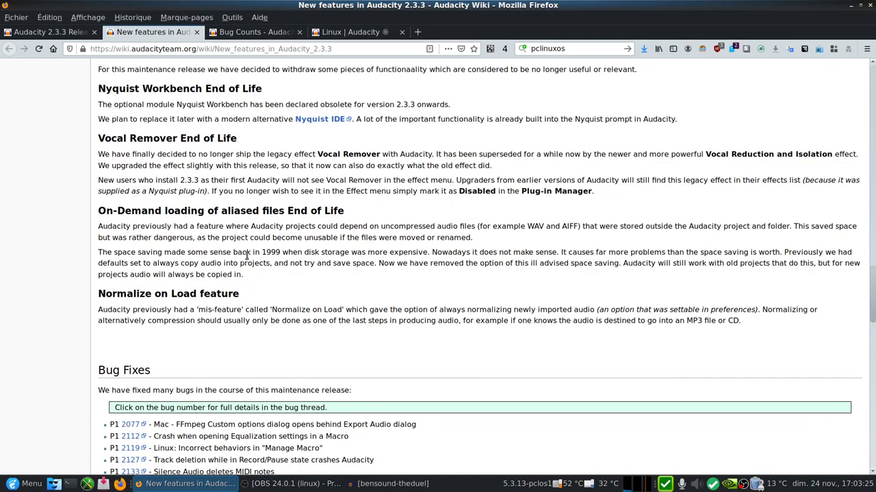
scroll(221, 351, "down", 5)
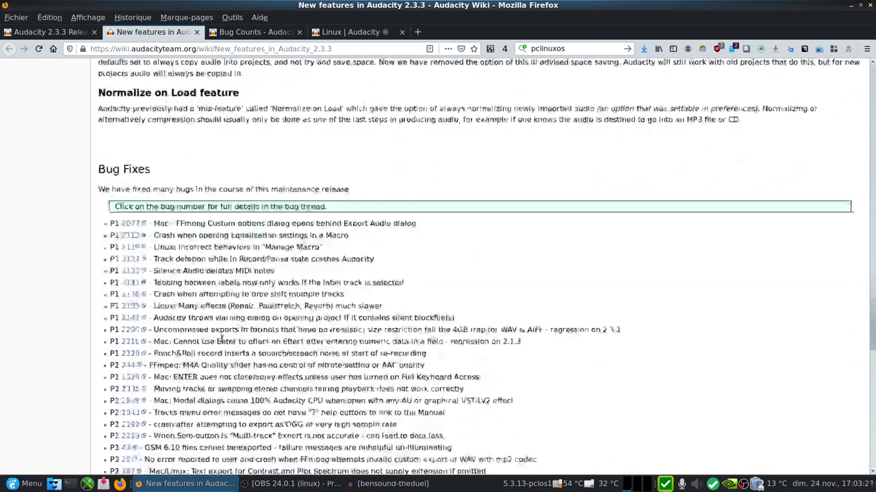
scroll(135, 295, "down", 10)
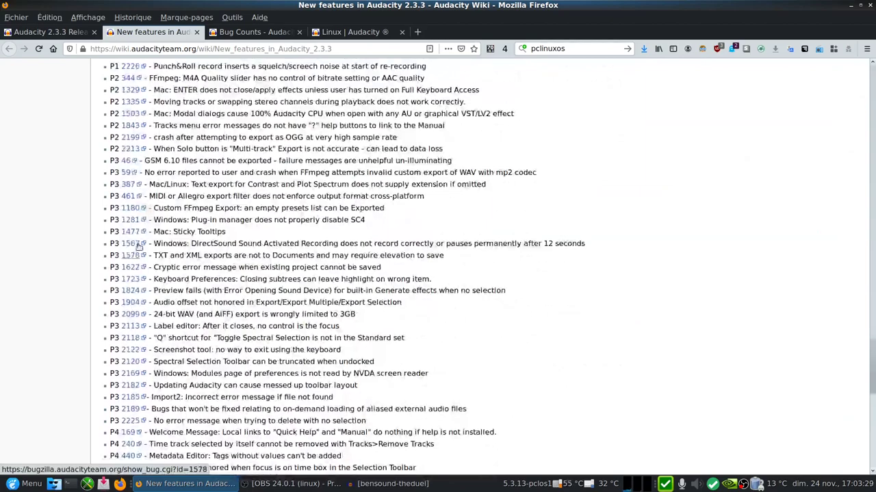
scroll(172, 226, "up", 10)
scroll(172, 226, "up", 10)
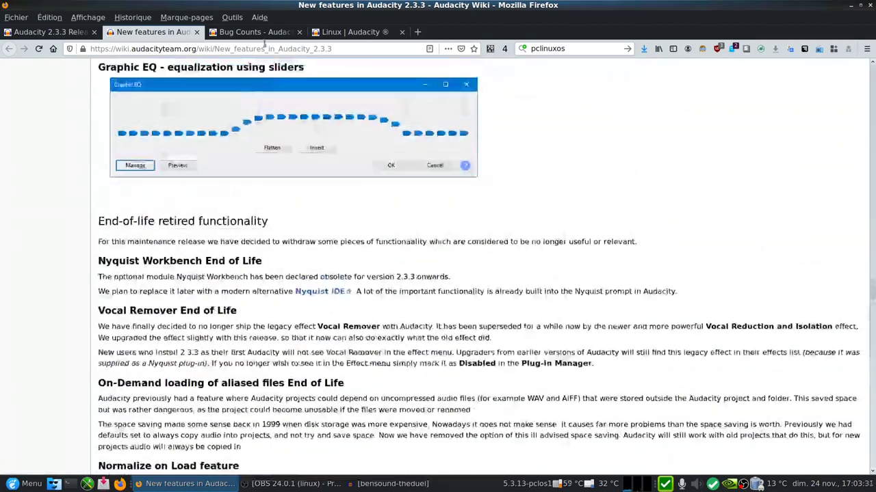
Step: Open the Audacity Linux download page and review installation packages, the unofficial PPA, Chromebook support and system requirements
left_click(365, 34)
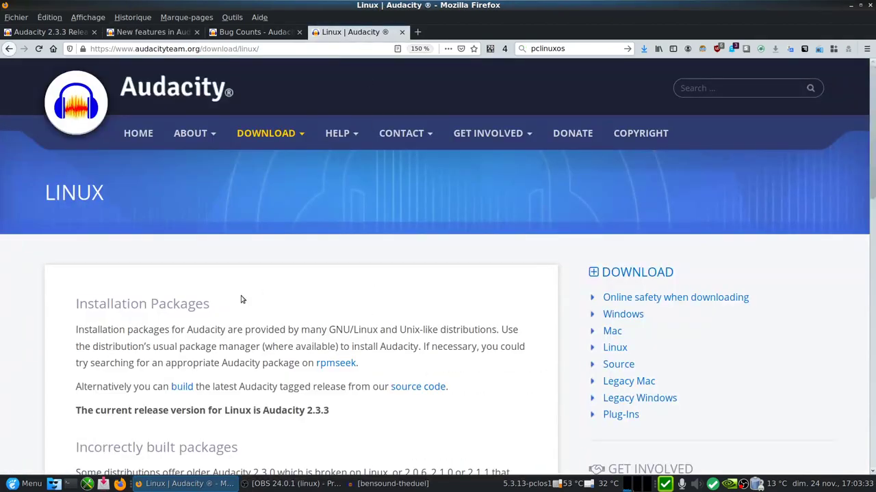
mouse_move(266, 139)
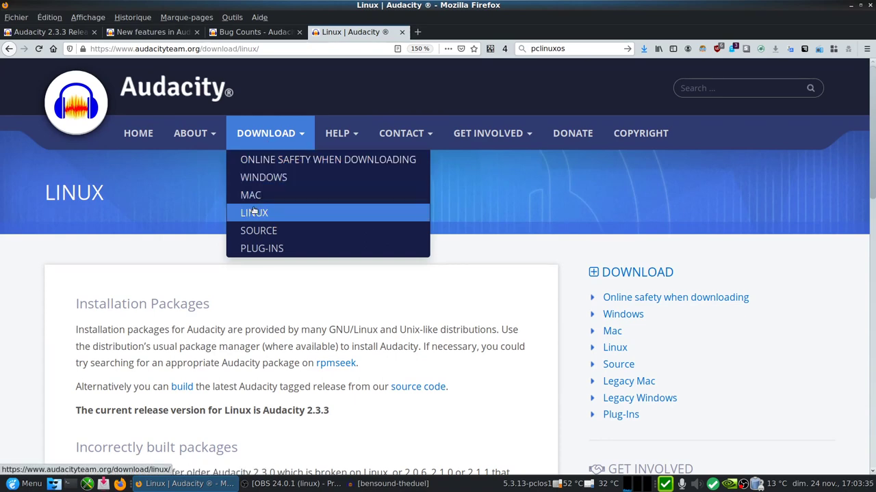
scroll(75, 327, "down", 1)
scroll(76, 327, "down", 1)
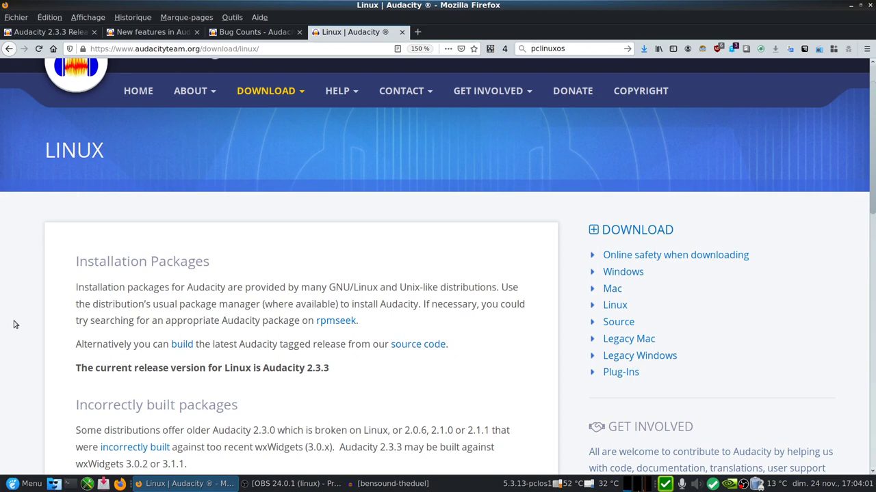
scroll(19, 342, "down", 5)
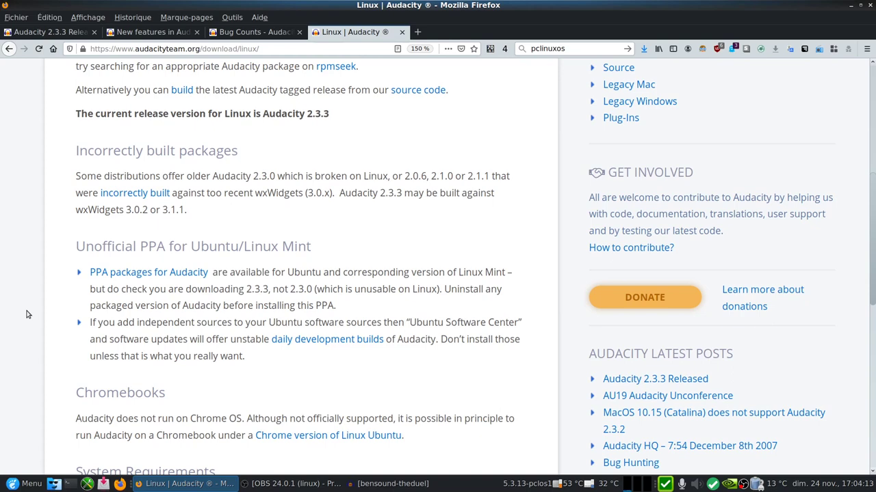
scroll(20, 329, "down", 2)
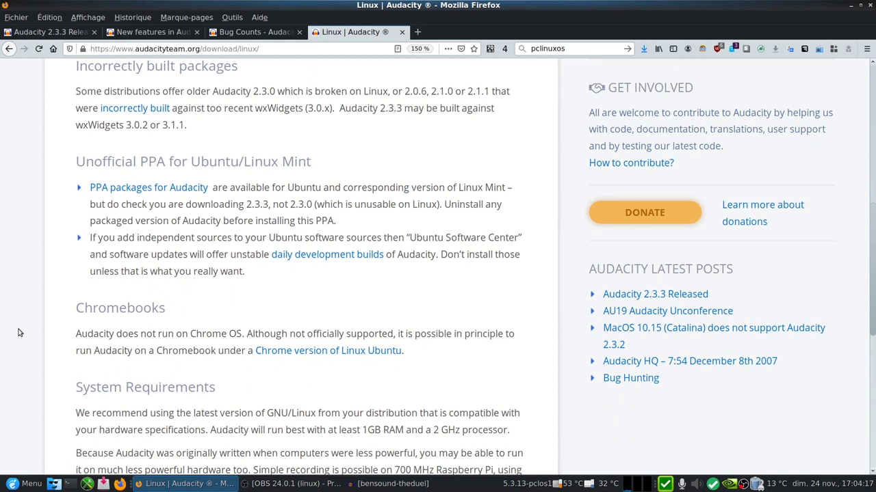
scroll(20, 334, "down", 3)
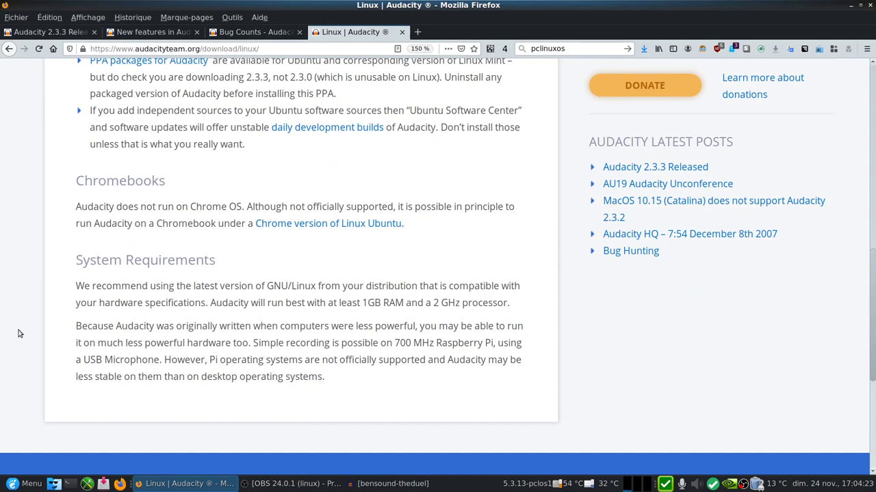
scroll(233, 246, "up", 8)
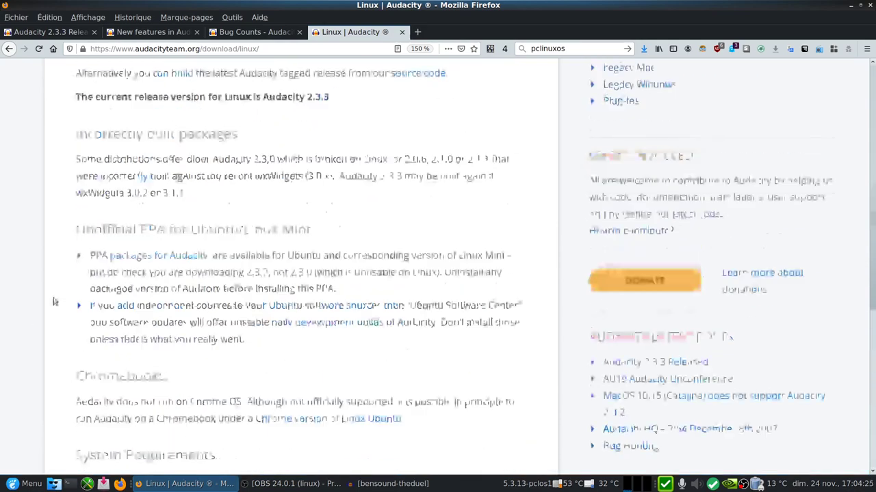
Step: Minimize the browser and switch to the bensound-theduel project in Audacity
left_click(851, 7)
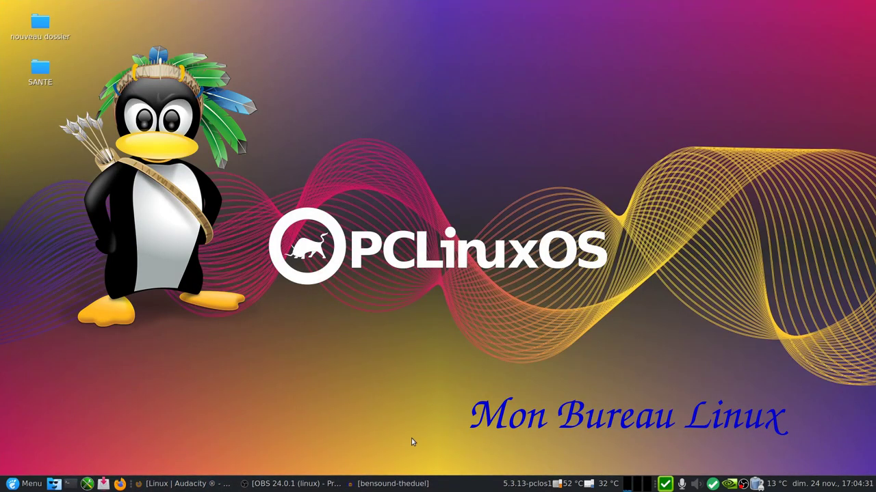
left_click(390, 484)
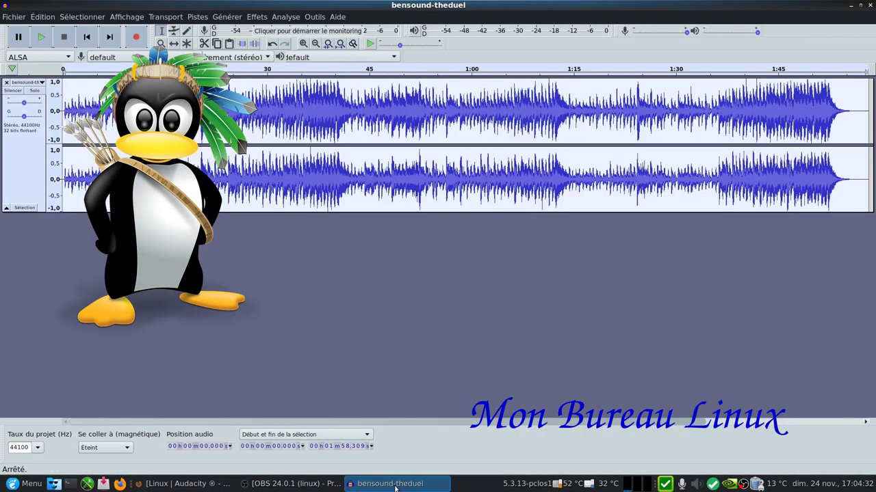
Step: Open the Courbe de filtrage effect for the bensound-theduel track and examine its preset management options and À propos details
left_click(22, 174)
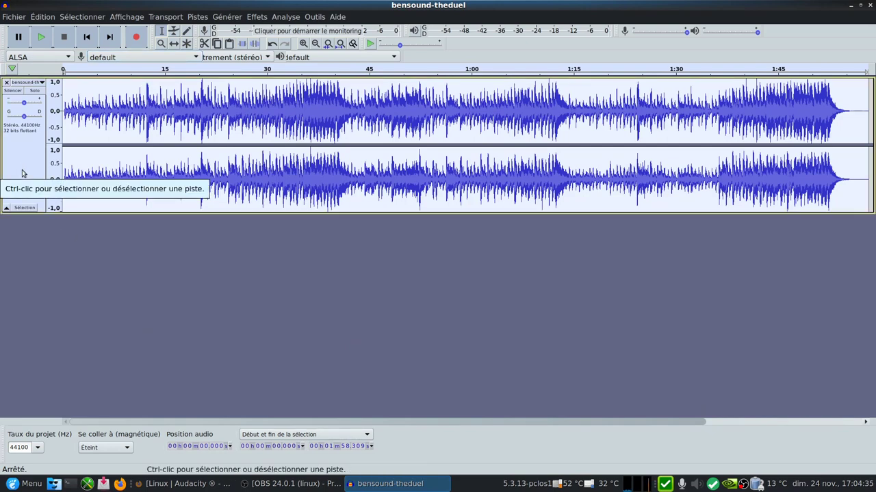
left_click(254, 17)
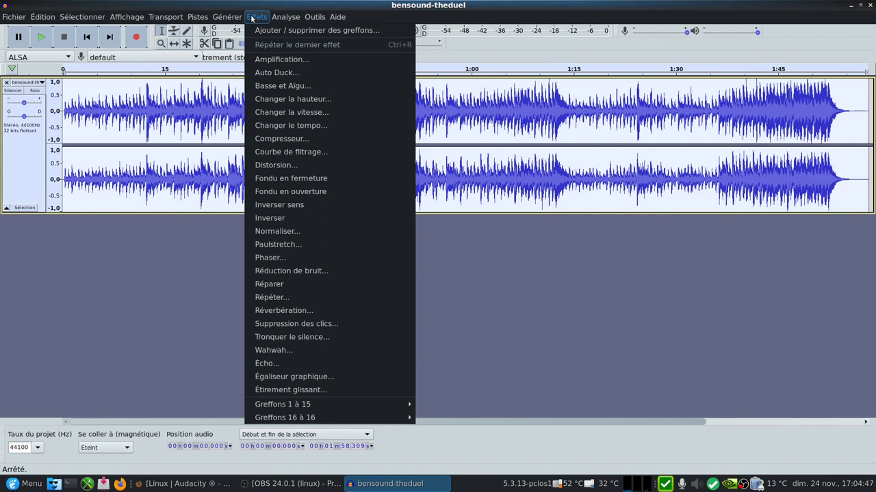
left_click(288, 152)
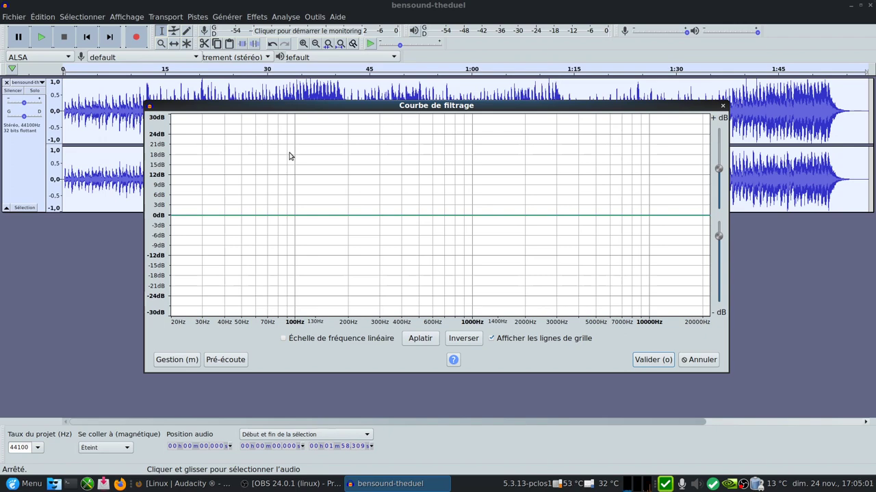
left_click(171, 361)
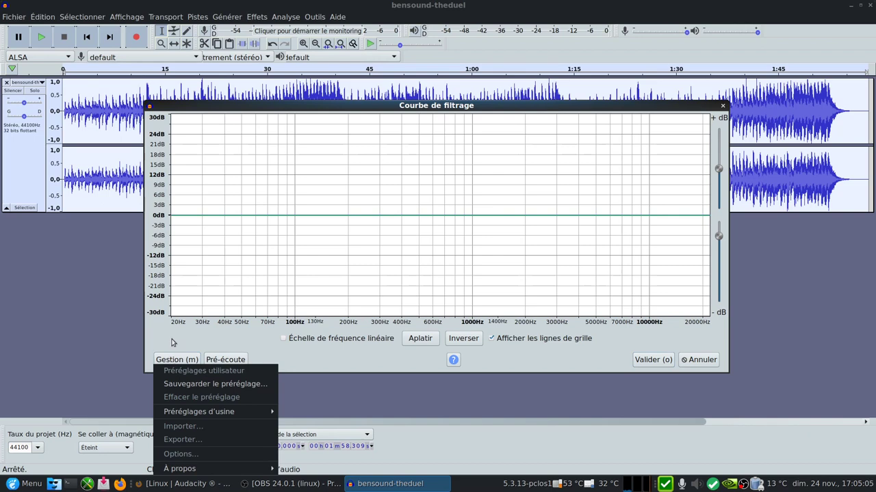
mouse_move(196, 413)
mouse_move(193, 469)
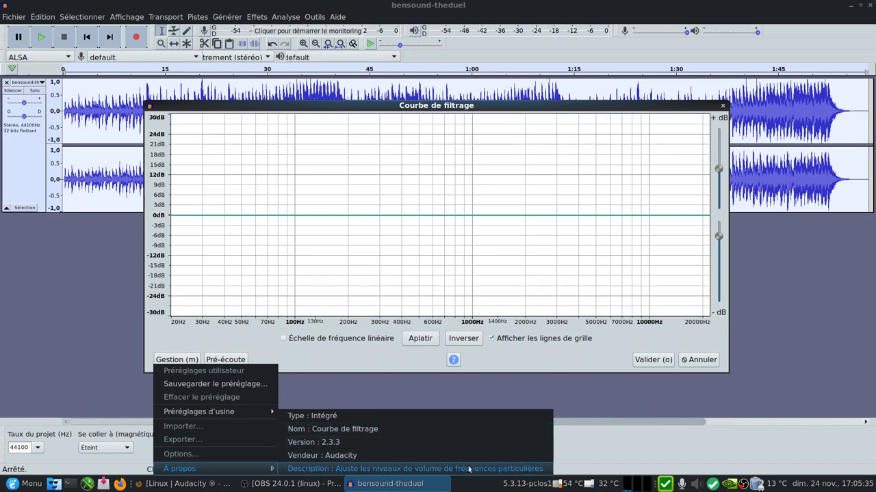
left_click(356, 360)
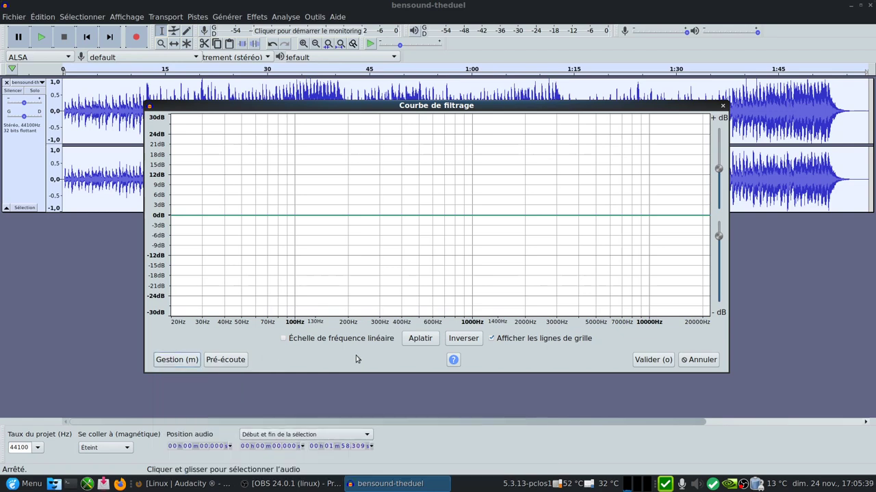
Step: Load the factory preset Accentuation des aigüs in Courbe de filtrage, and close the effect without applying it
left_click(177, 360)
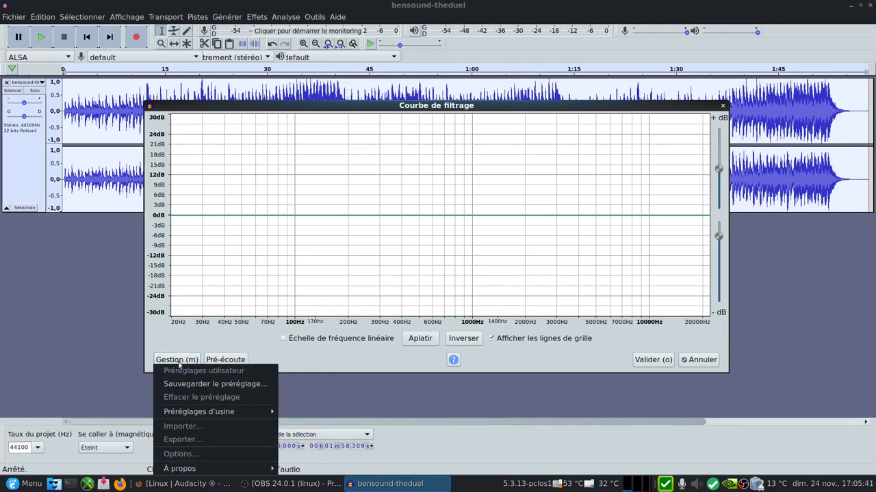
mouse_move(233, 411)
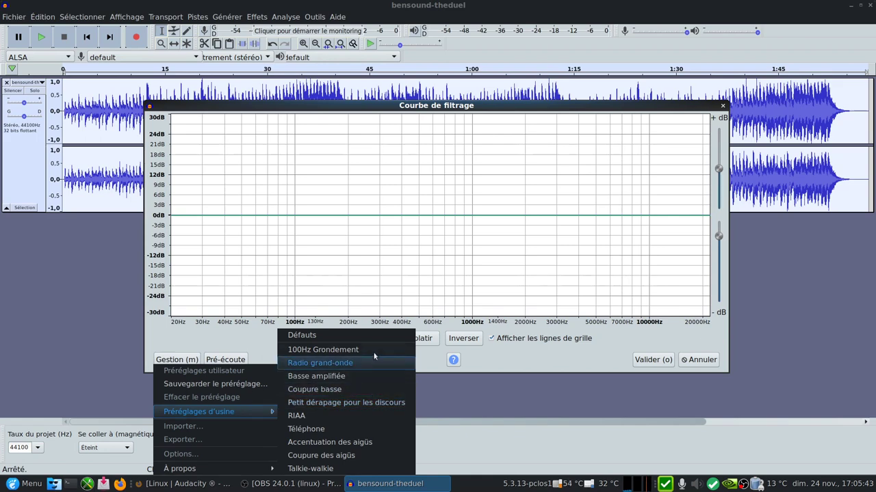
left_click(350, 443)
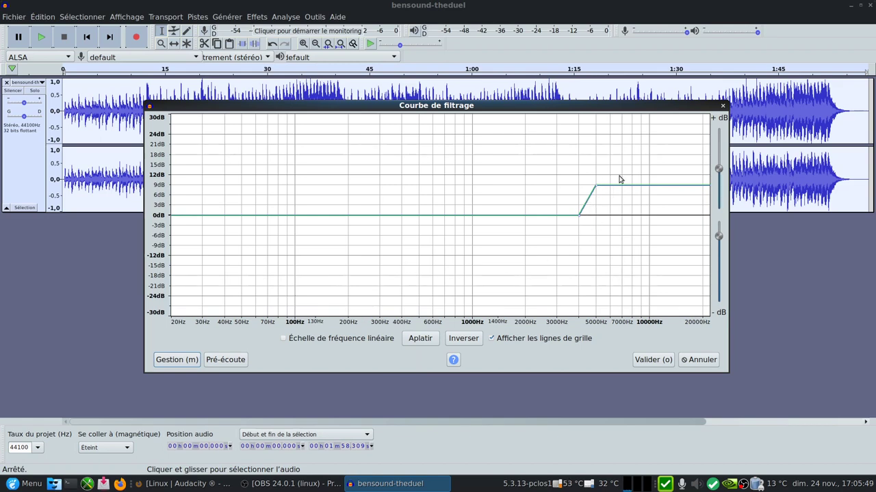
left_click(700, 360)
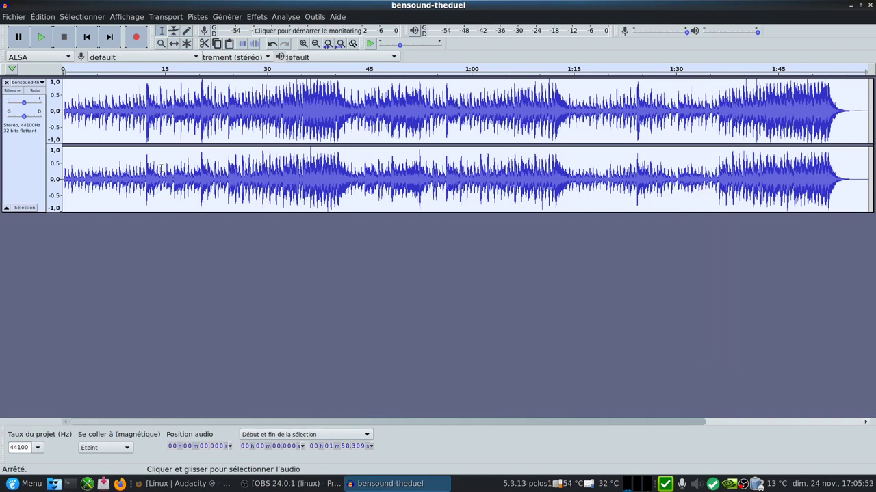
Step: Open the Égaliseur graphique effect, load the factory preset Coupure des aigüs, and cancel without applying it
left_click(255, 17)
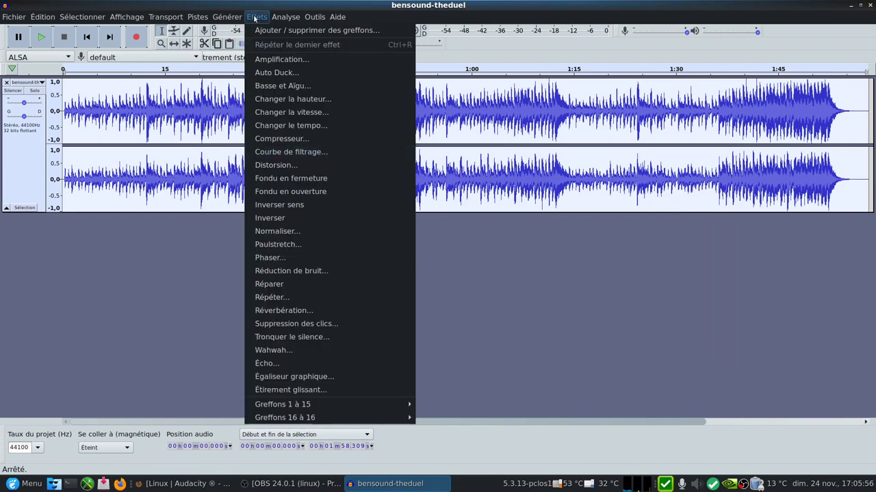
left_click(294, 377)
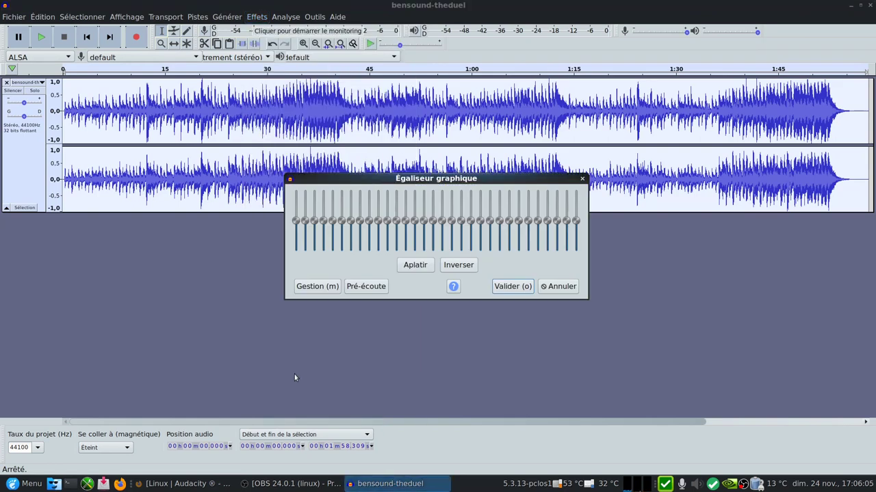
left_click(309, 287)
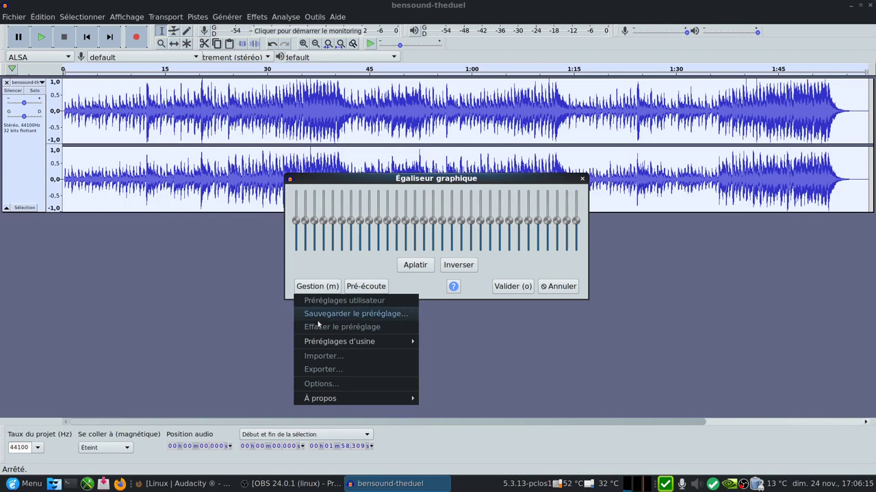
mouse_move(320, 342)
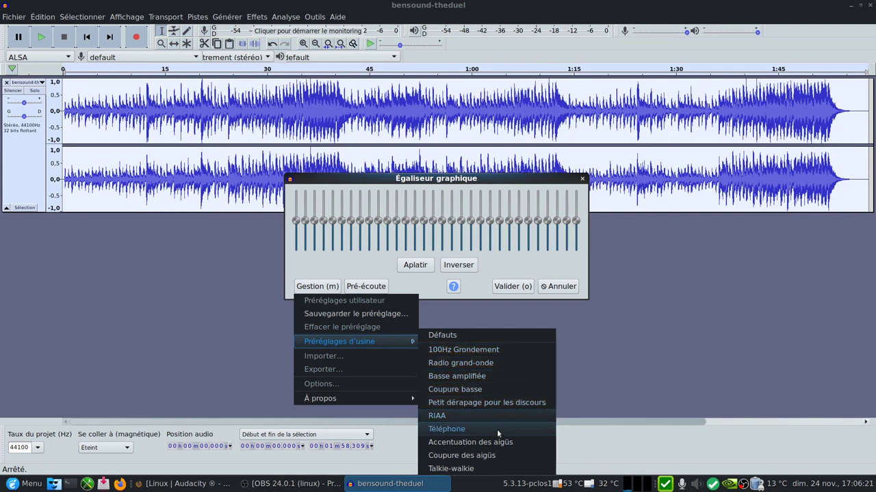
left_click(497, 456)
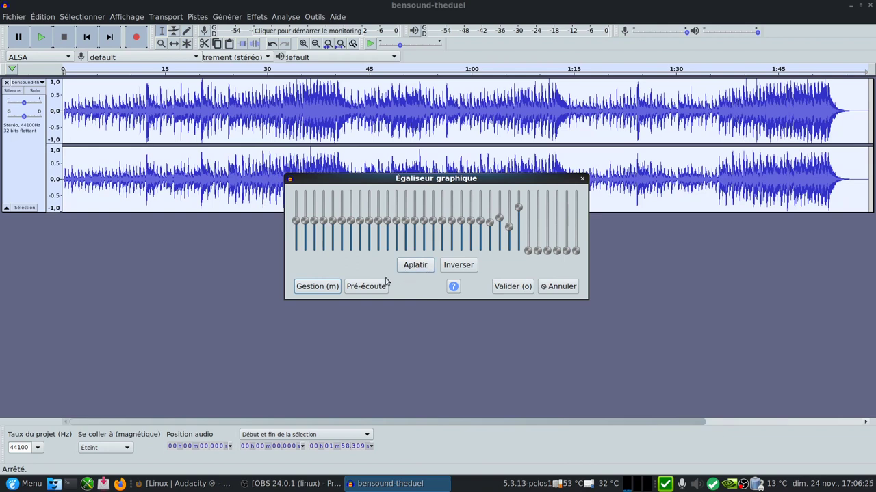
left_click(312, 287)
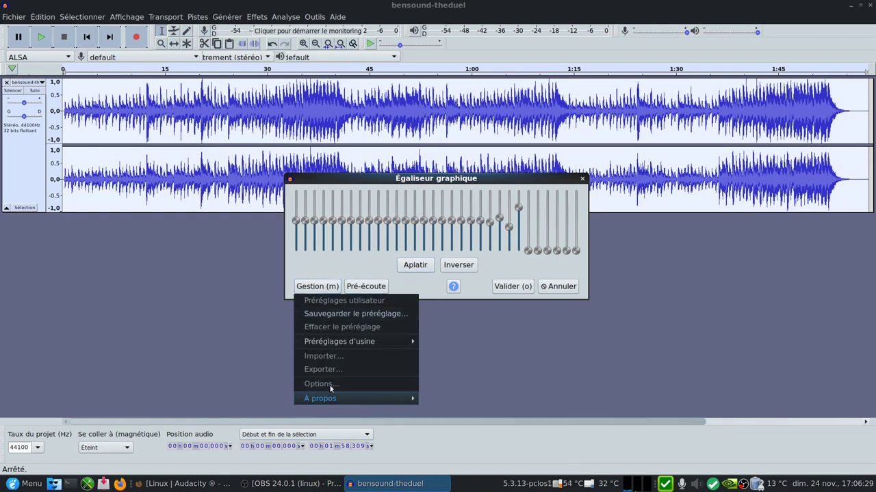
left_click(559, 294)
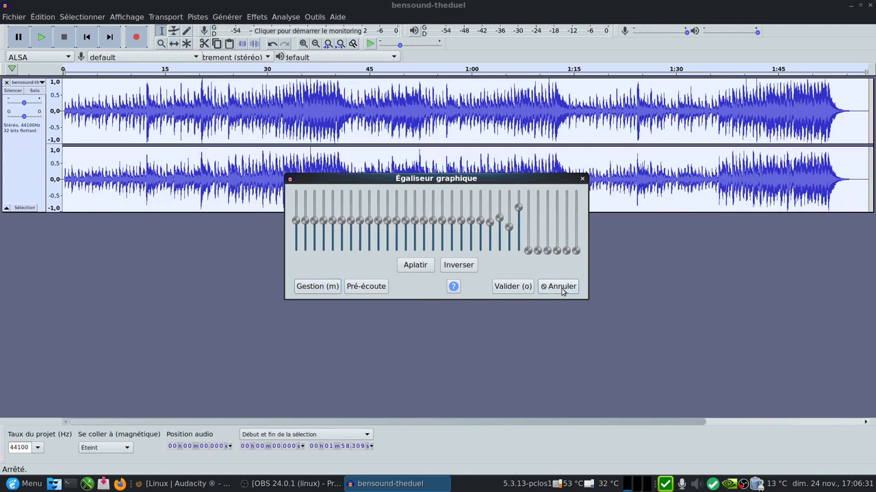
left_click(560, 288)
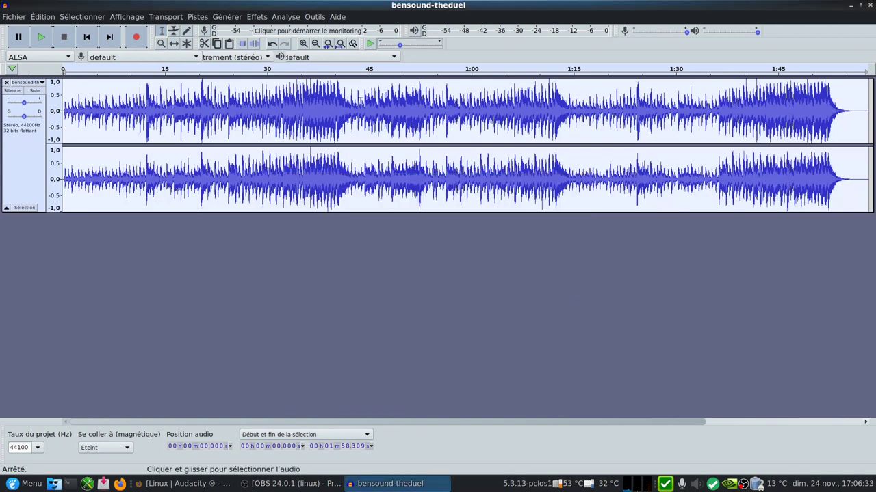
Step: Look through the list of available effects, including the Greffons 1 à 15 and Greffons 16 à 16 groups
left_click(257, 17)
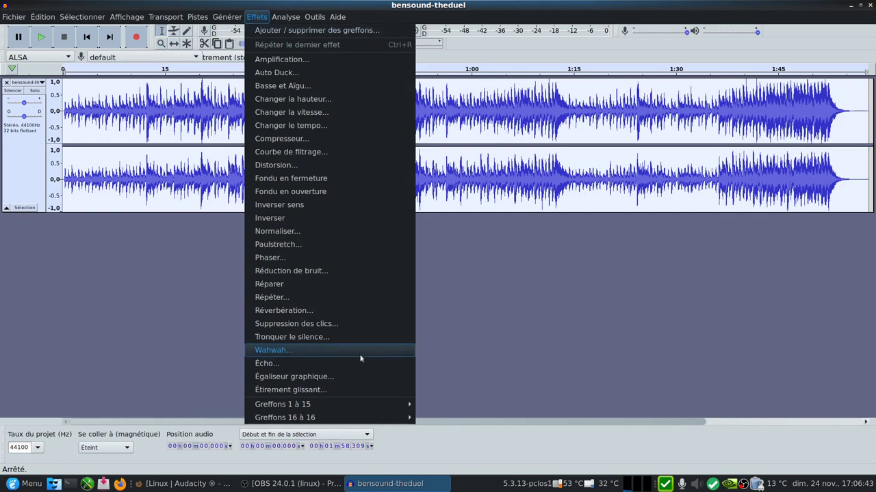
mouse_move(310, 405)
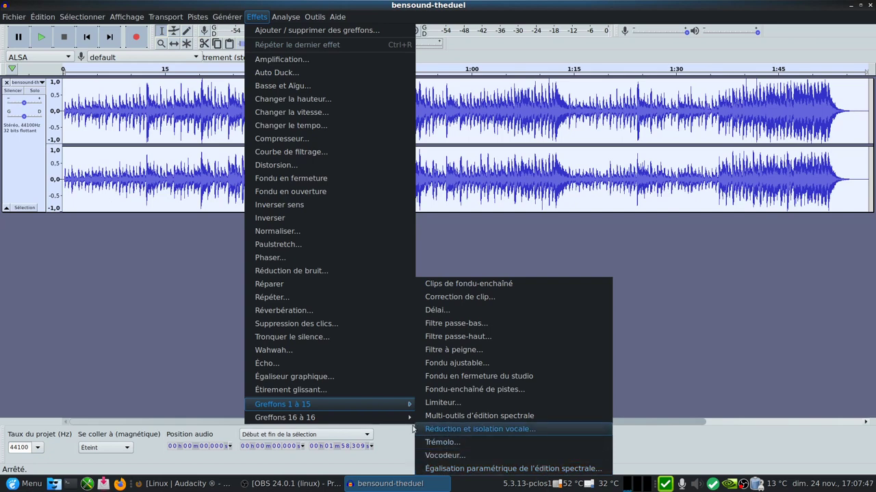
mouse_move(341, 420)
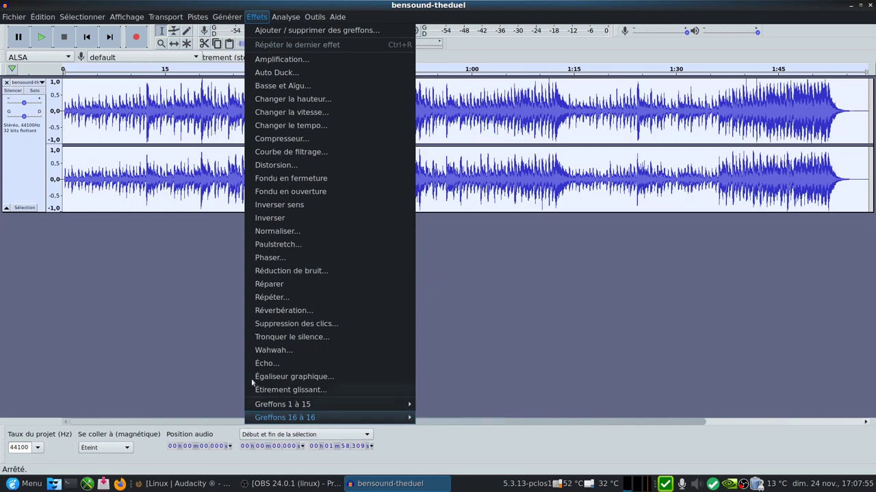
left_click(184, 336)
Step: Review the program's version, credits and build information in À propos d'Audacity, and close it
left_click(335, 16)
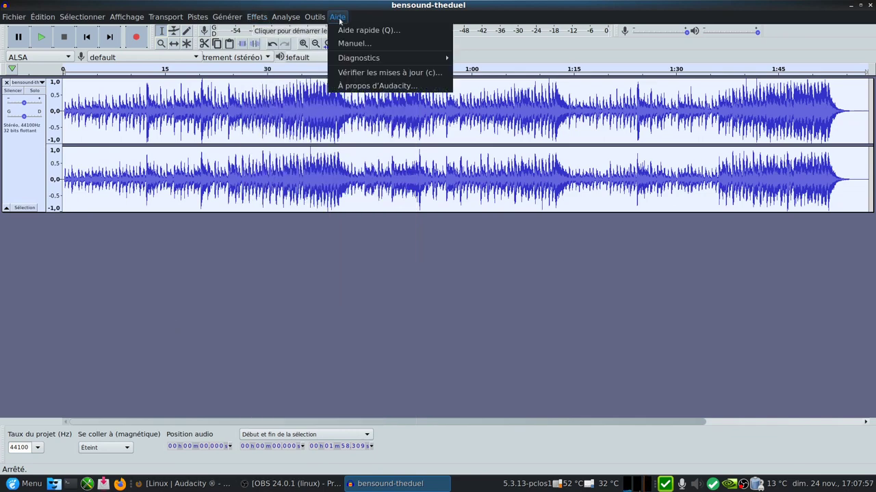
left_click(377, 87)
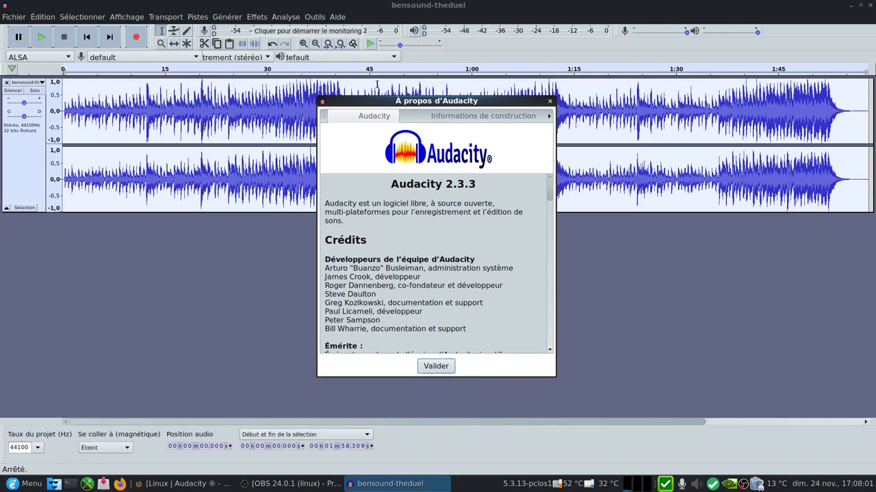
scroll(474, 280, "down", 10)
scroll(495, 235, "up", 2)
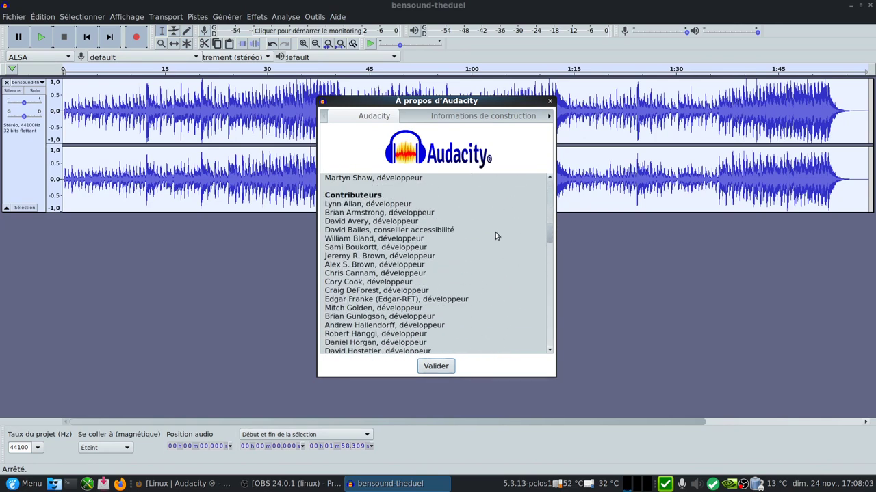
left_click(458, 114)
scroll(495, 225, "down", 1)
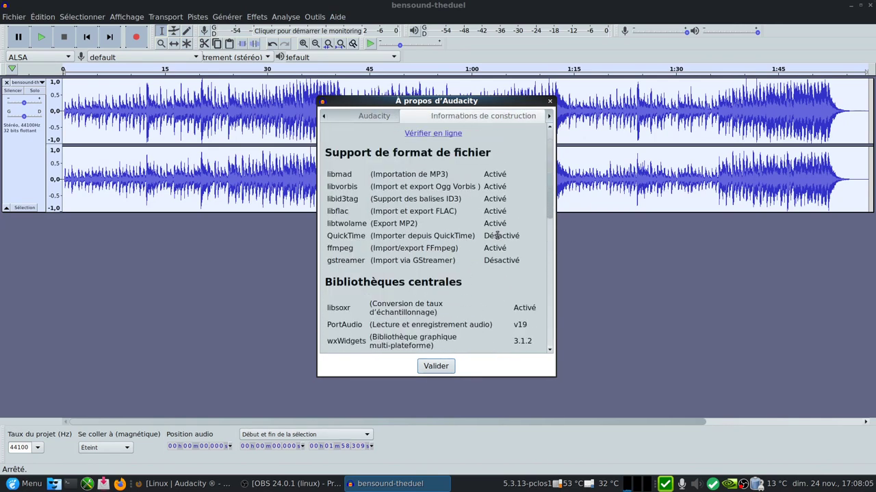
scroll(497, 244, "down", 8)
scroll(497, 246, "down", 5)
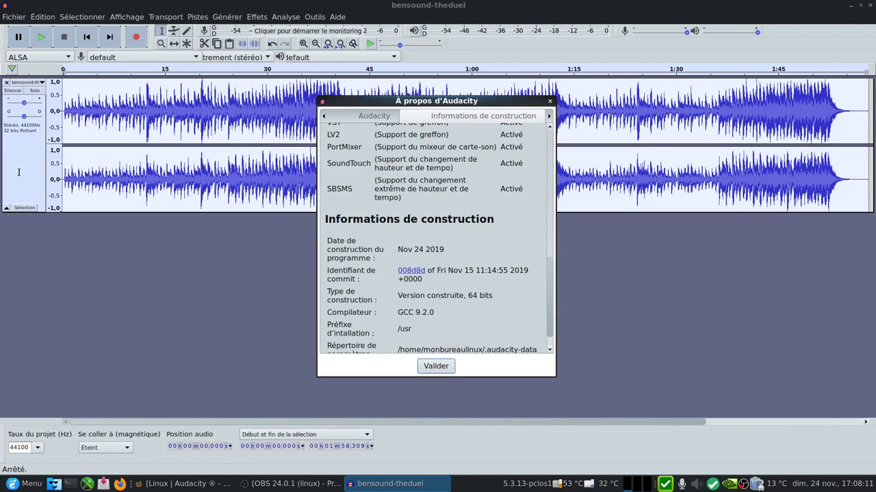
left_click(550, 102)
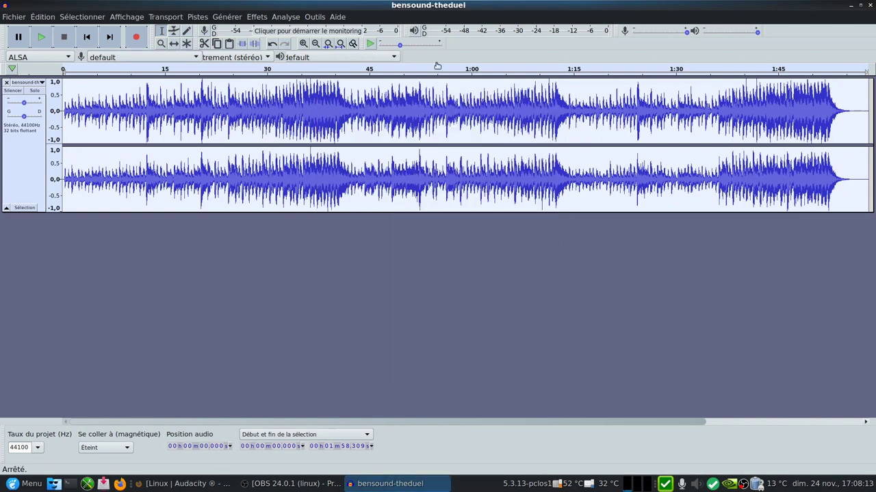
Step: View the Égaliseur graphique and Courbe de filtrage effects once more, closing each without applying it
left_click(256, 16)
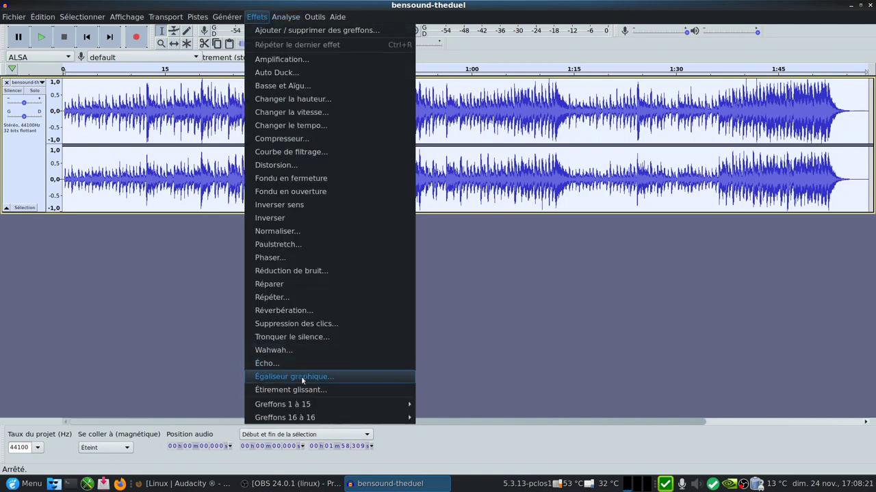
left_click(302, 379)
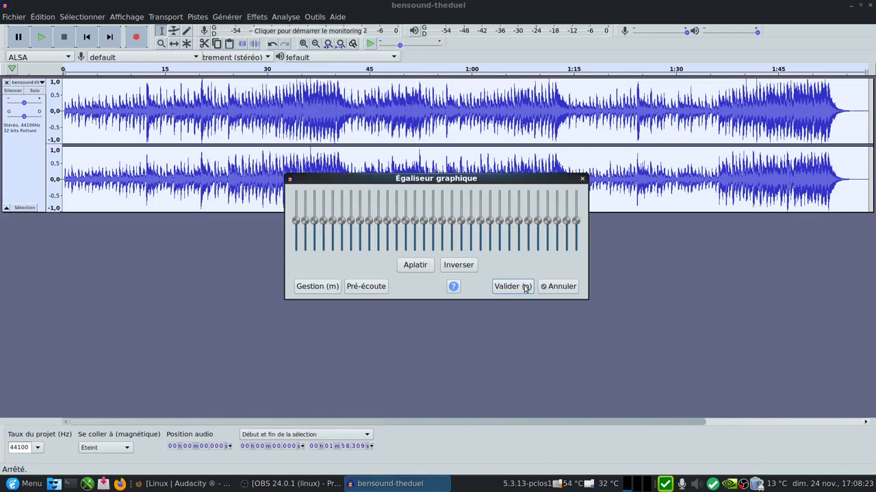
left_click(557, 287)
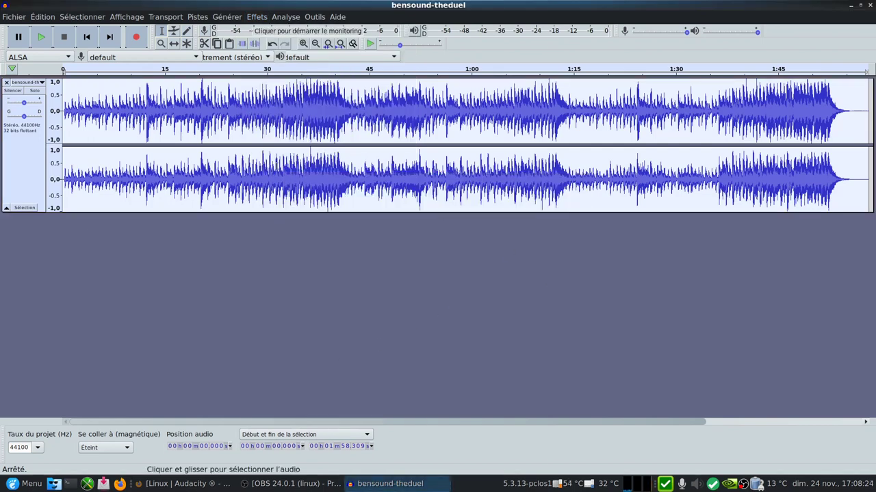
left_click(254, 16)
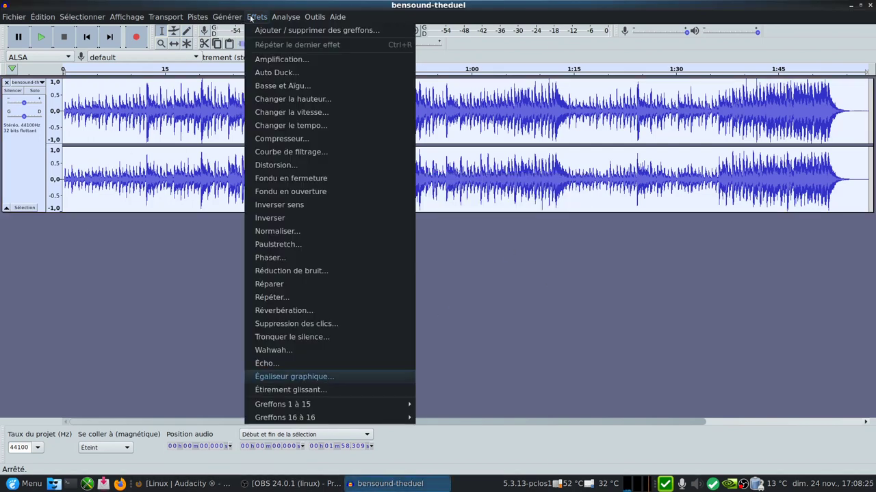
left_click(324, 153)
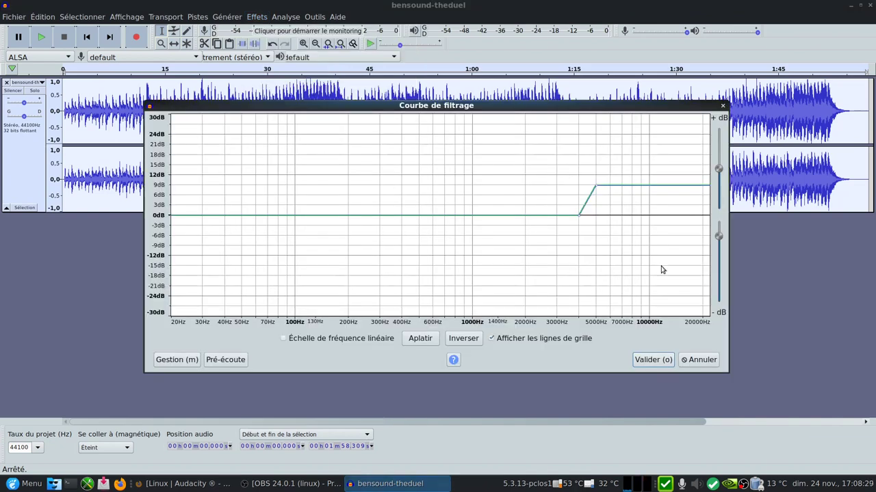
left_click(702, 361)
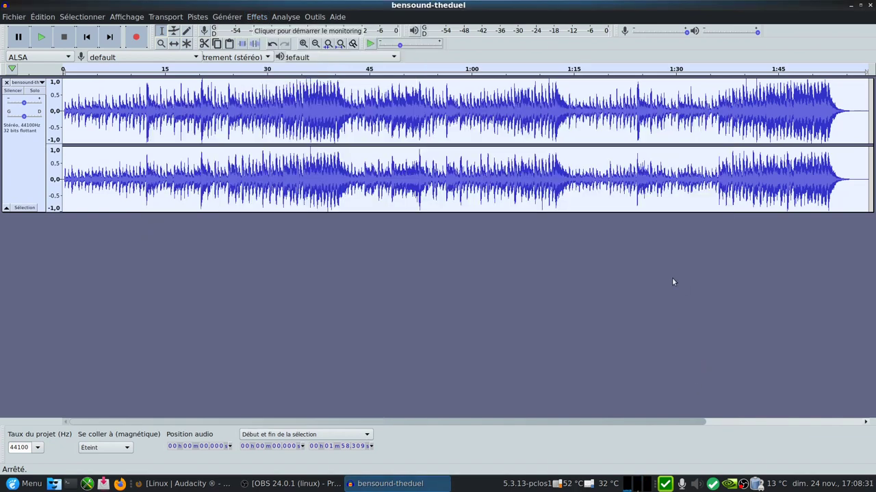
Step: Minimize Audacity and switch to the Linux download page in Firefox
left_click(849, 6)
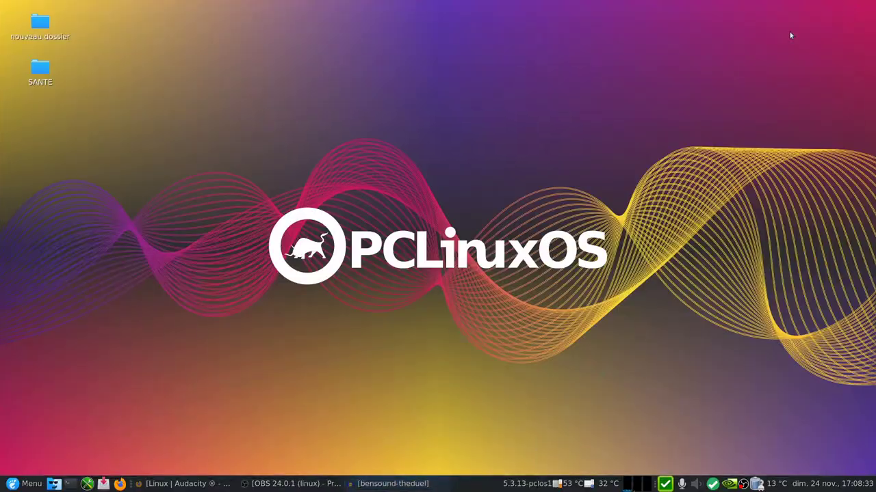
left_click(199, 484)
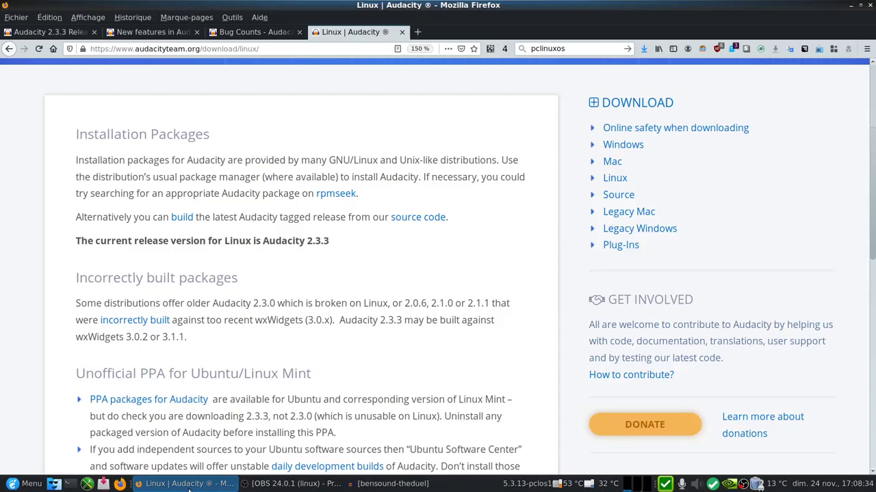
Step: Review the retired functionality in the New features in Audacity 2.3.3 wiki page, including Vocal Remover and On-Demand loading of aliased files
left_click(147, 33)
scroll(239, 307, "down", 3)
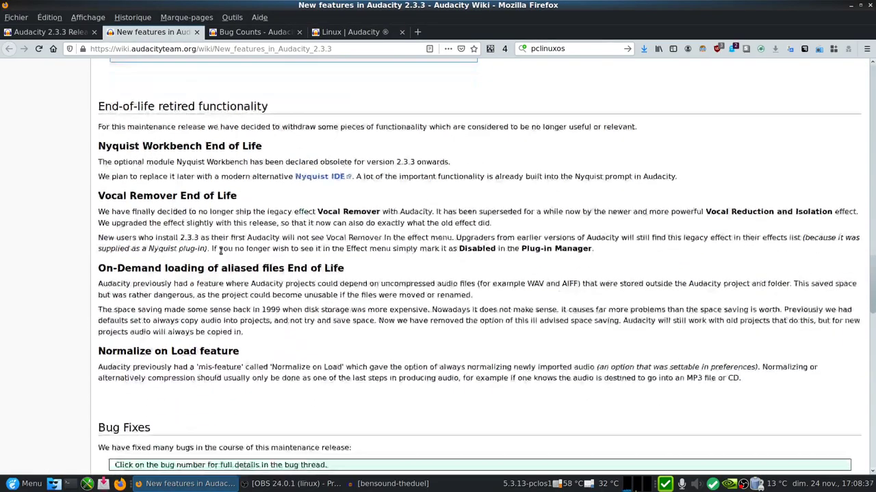
scroll(221, 250, "down", 3)
scroll(301, 227, "up", 3)
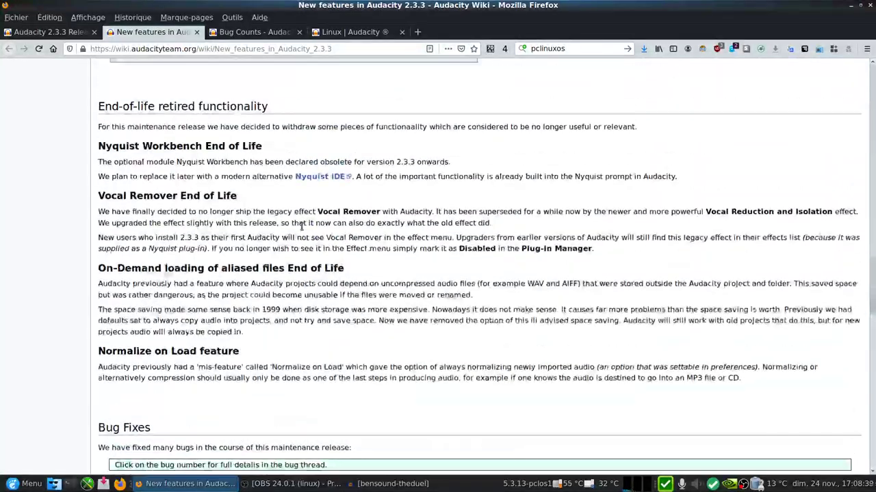
scroll(301, 226, "up", 3)
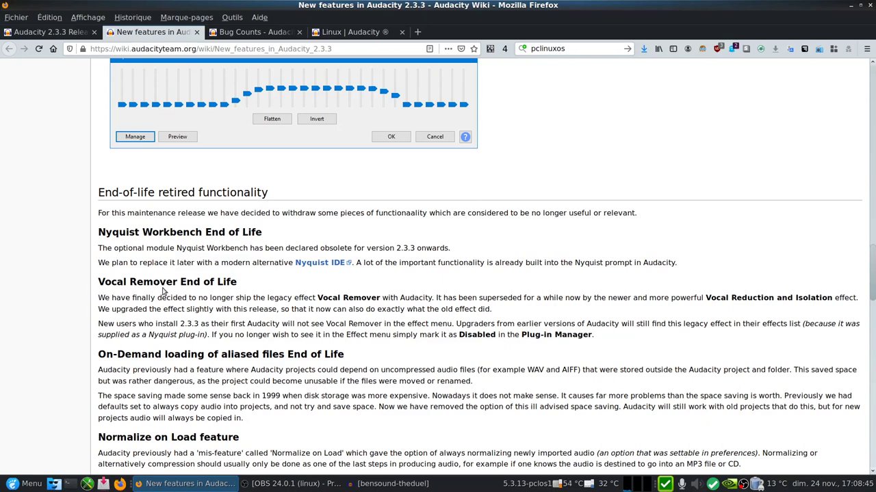
scroll(164, 288, "down", 2)
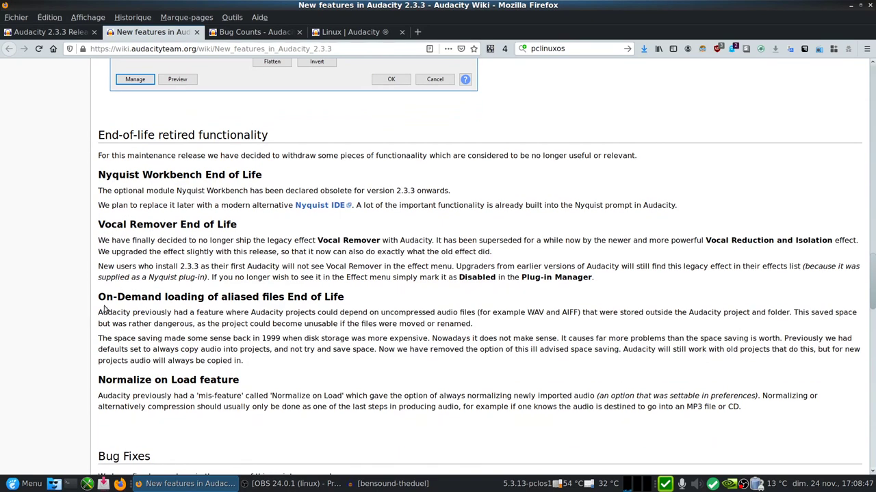
left_click_drag(100, 298, 141, 299)
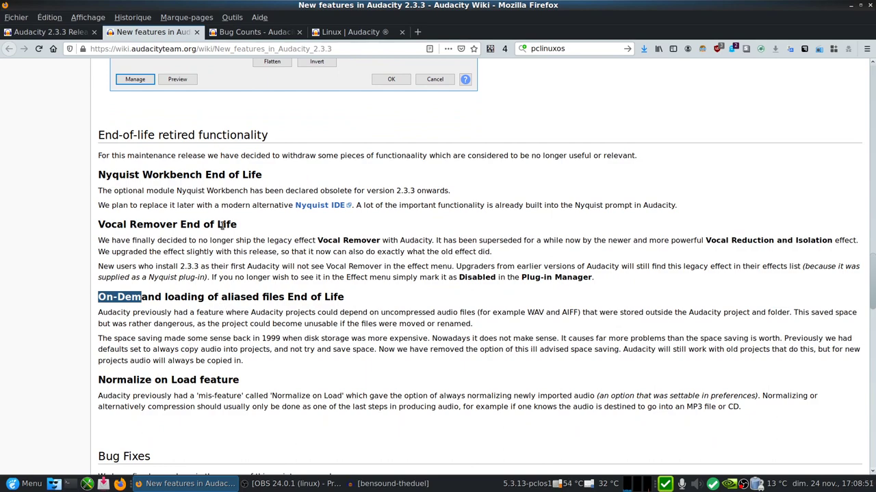
scroll(502, 127, "up", 6)
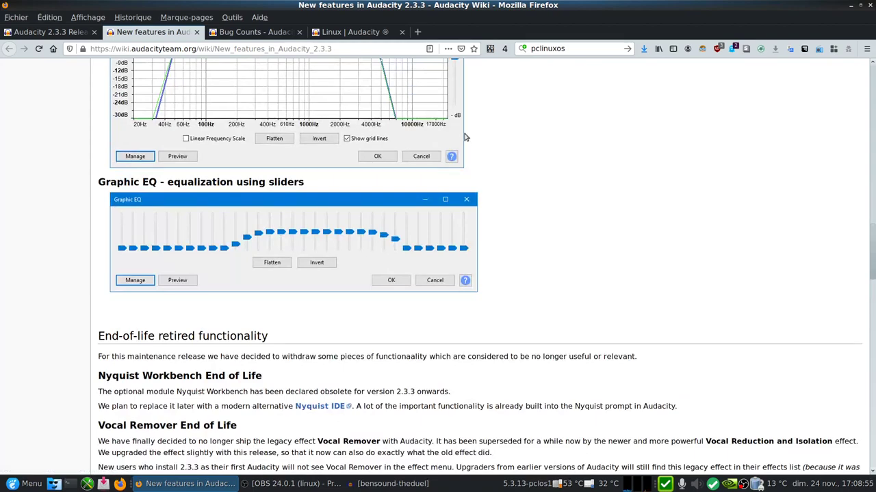
Step: Show the desktop briefly, return to Firefox, and review the installation packages and unofficial PPA sections of Audacity's Linux download page
left_click(850, 7)
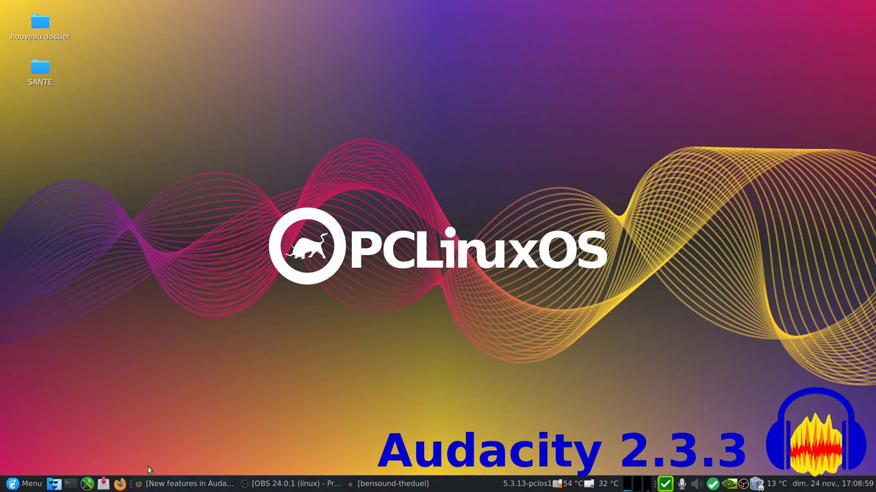
left_click(188, 484)
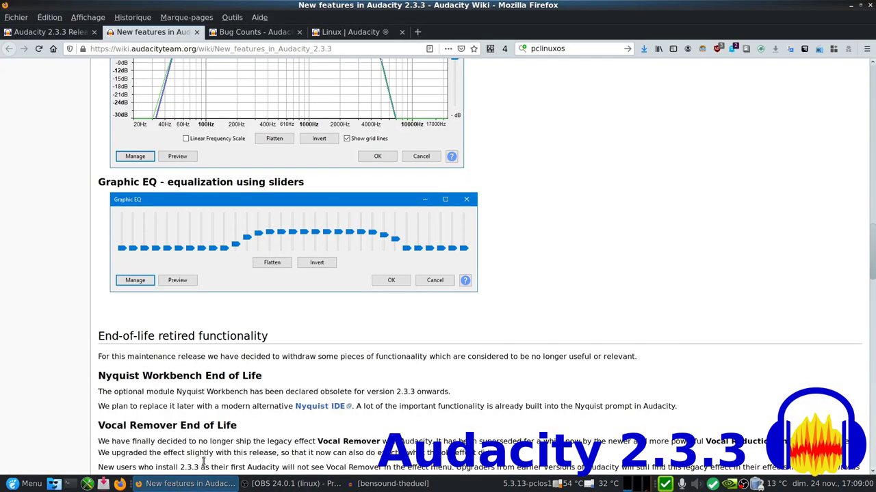
left_click(367, 34)
scroll(195, 255, "up", 3)
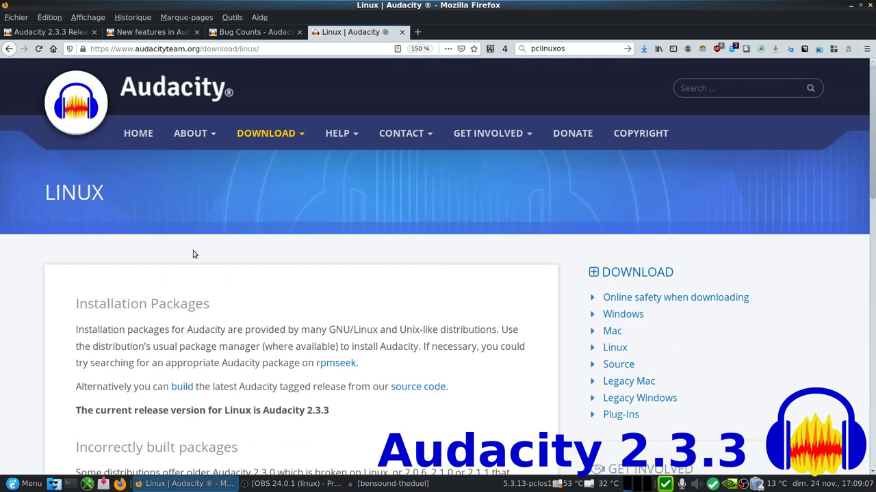
scroll(194, 255, "down", 3)
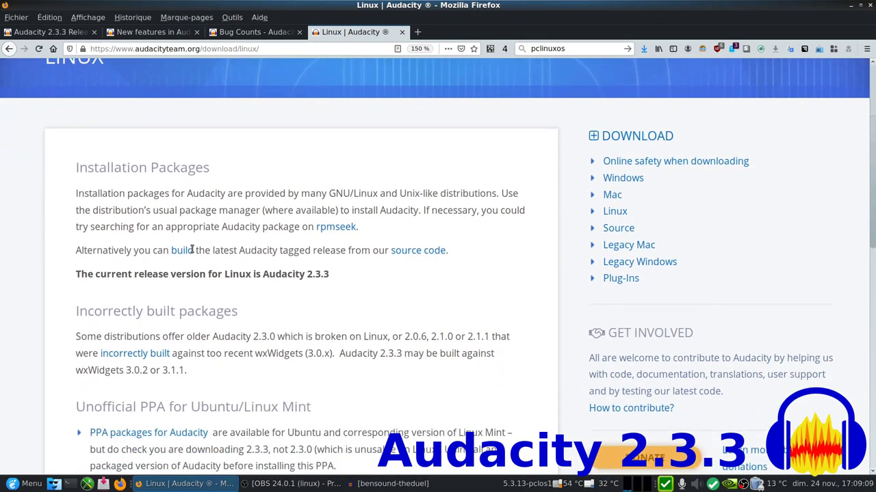
scroll(192, 250, "down", 5)
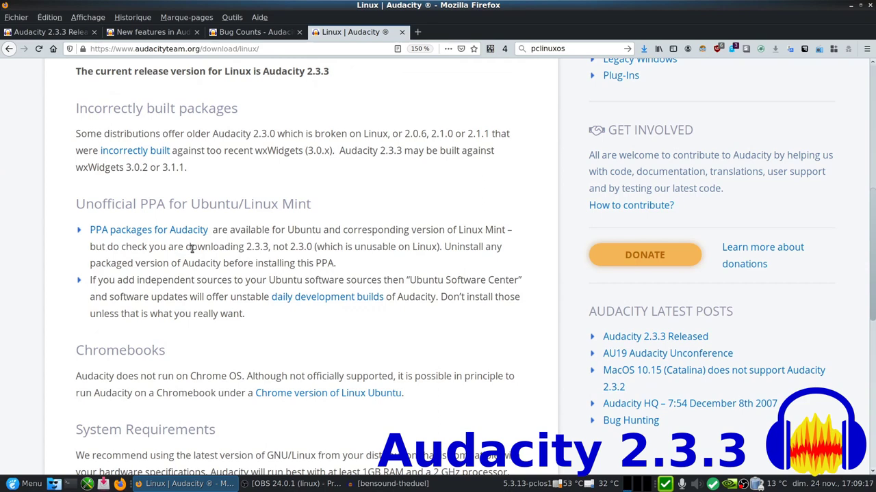
scroll(191, 249, "up", 3)
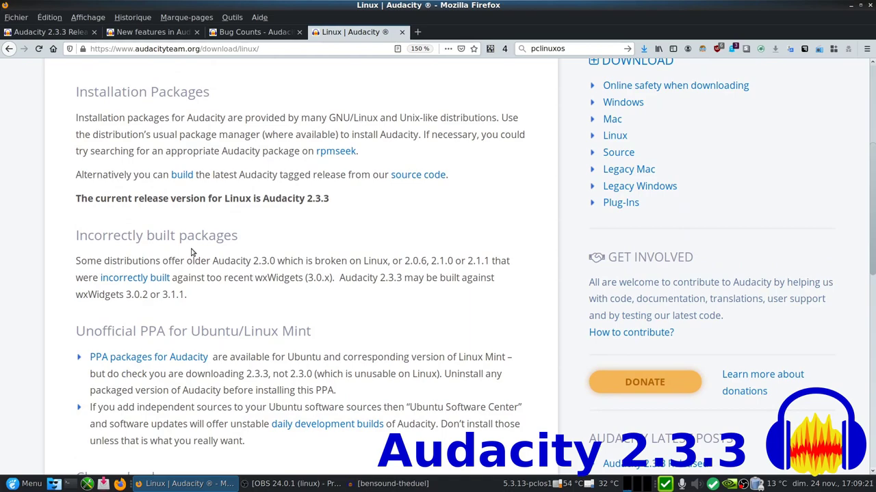
scroll(191, 252, "up", 3)
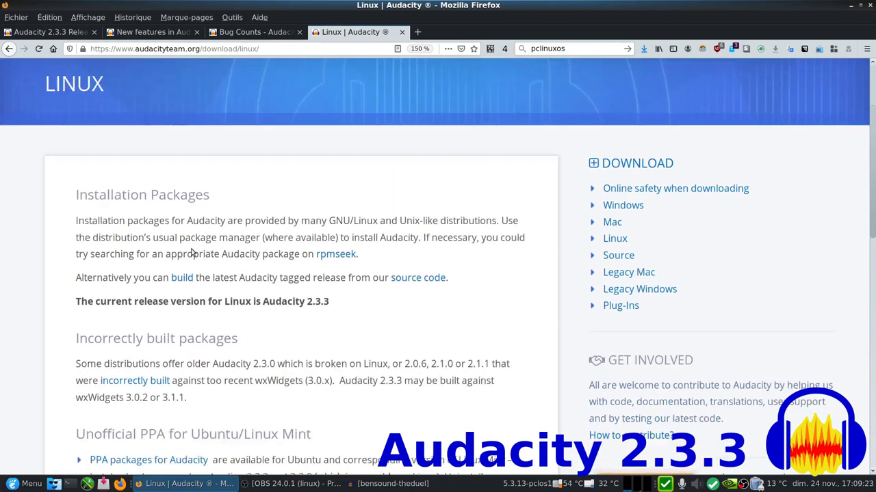
Step: Look through the Audacity 2.3.3 Released post from its heading down to the page footer
left_click(58, 33)
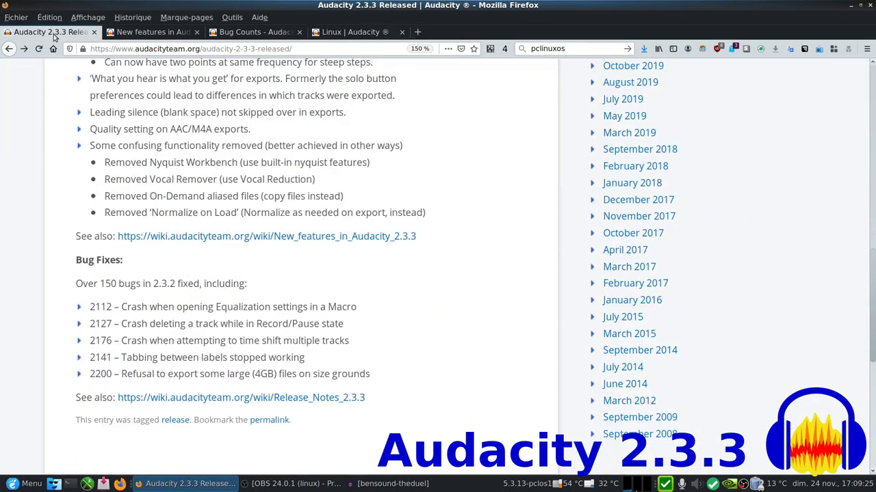
scroll(151, 262, "up", 10)
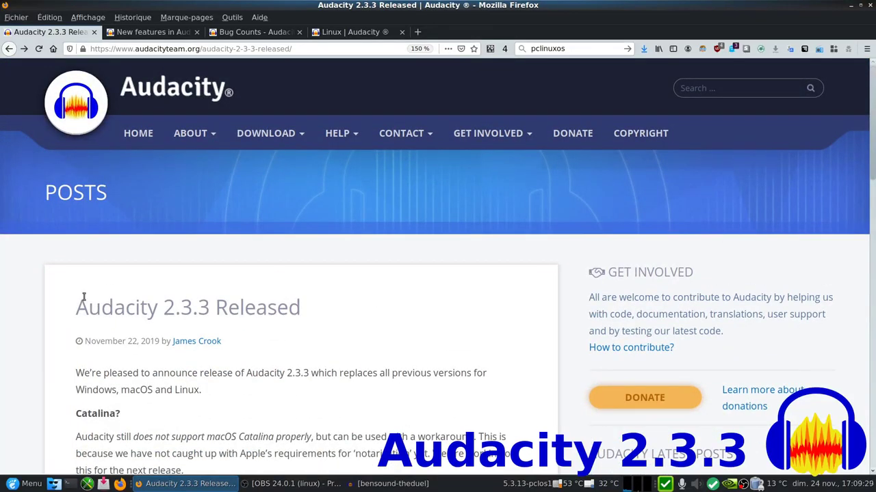
scroll(242, 260, "down", 5)
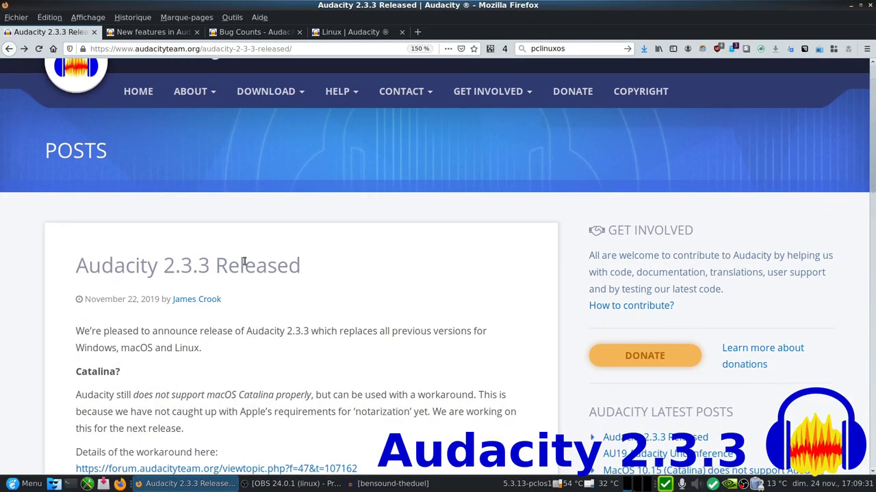
scroll(309, 298, "down", 18)
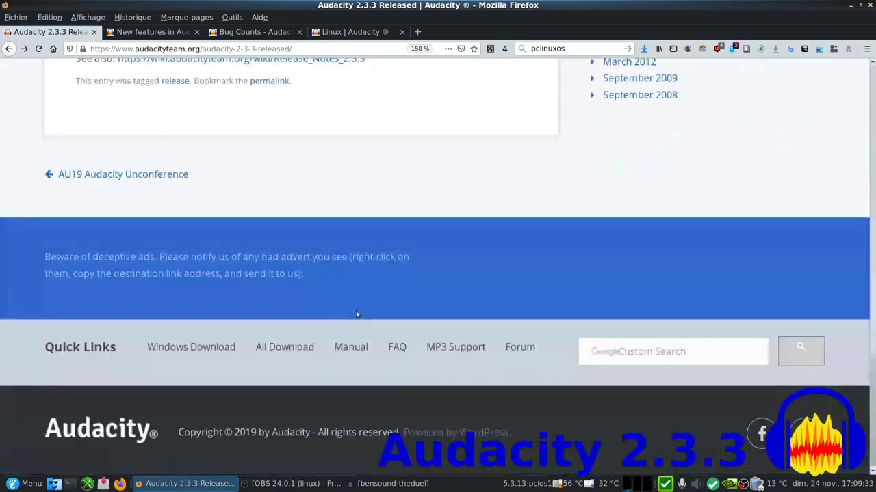